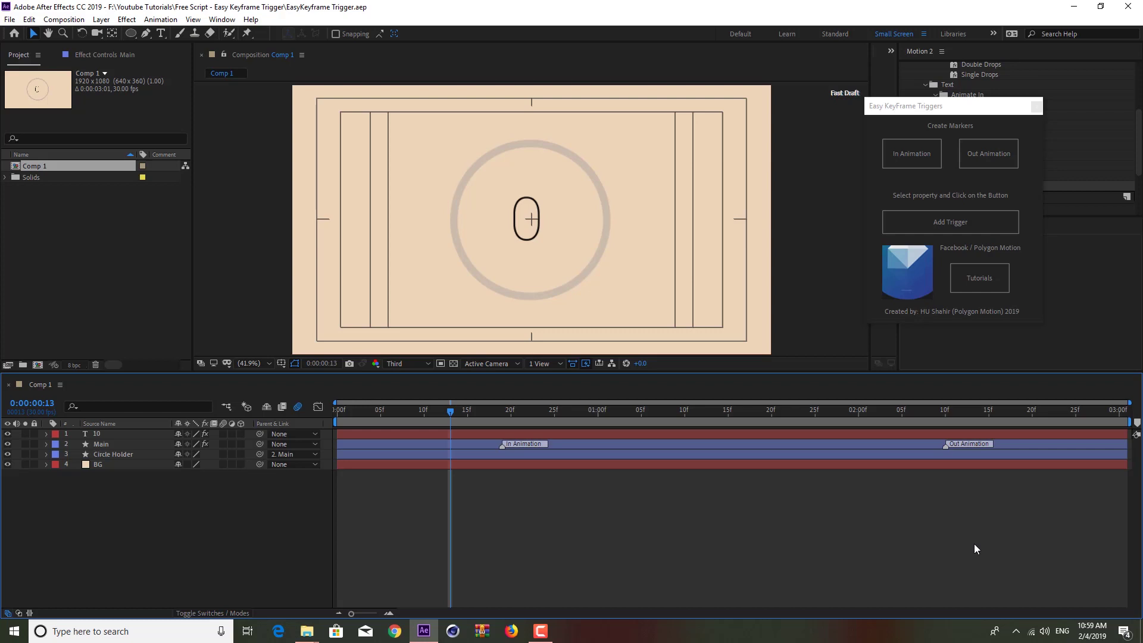
# Move the Easy KeyFrame Triggers panel aside and select the BG and Circle Holder layers
pyautogui.moveTo(903, 107); pyautogui.dragTo(895, 155)
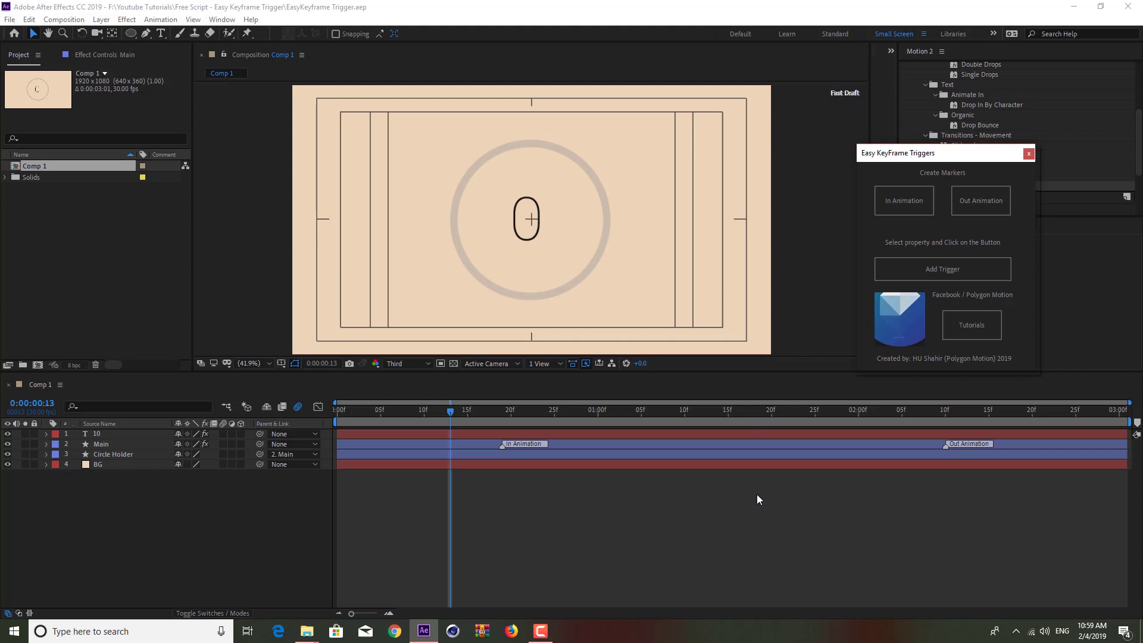
pyautogui.click(775, 465)
pyautogui.moveTo(905, 153); pyautogui.dragTo(951, 119)
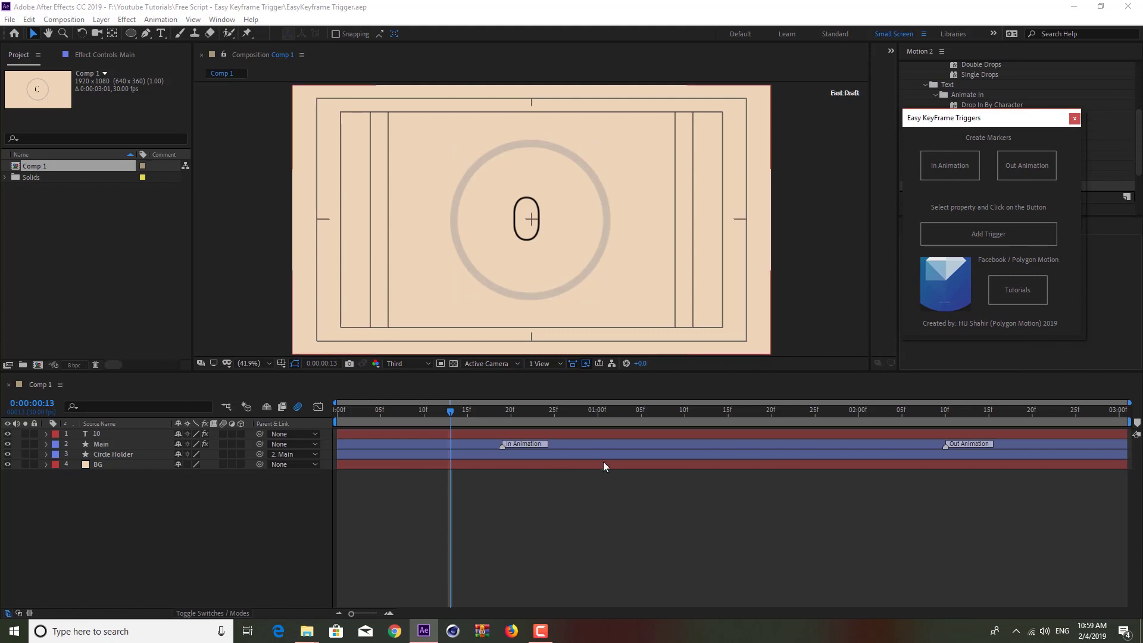
pyautogui.click(576, 453)
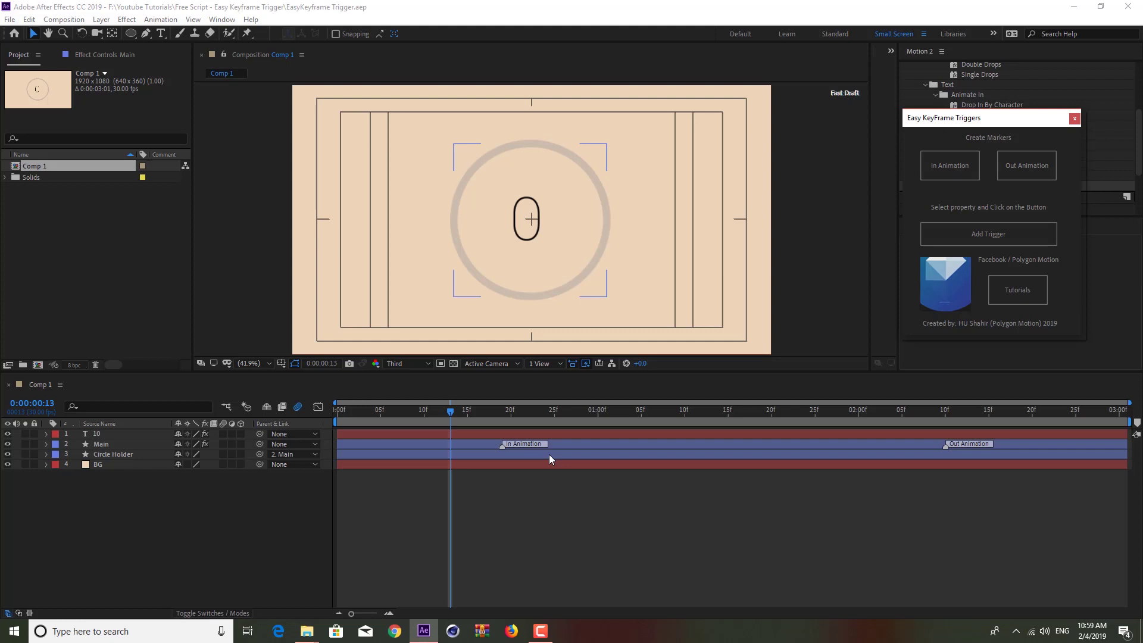
# Scrub through the countdown preview, select the circle, and return to its start
pyautogui.moveTo(477, 420); pyautogui.dragTo(728, 419)
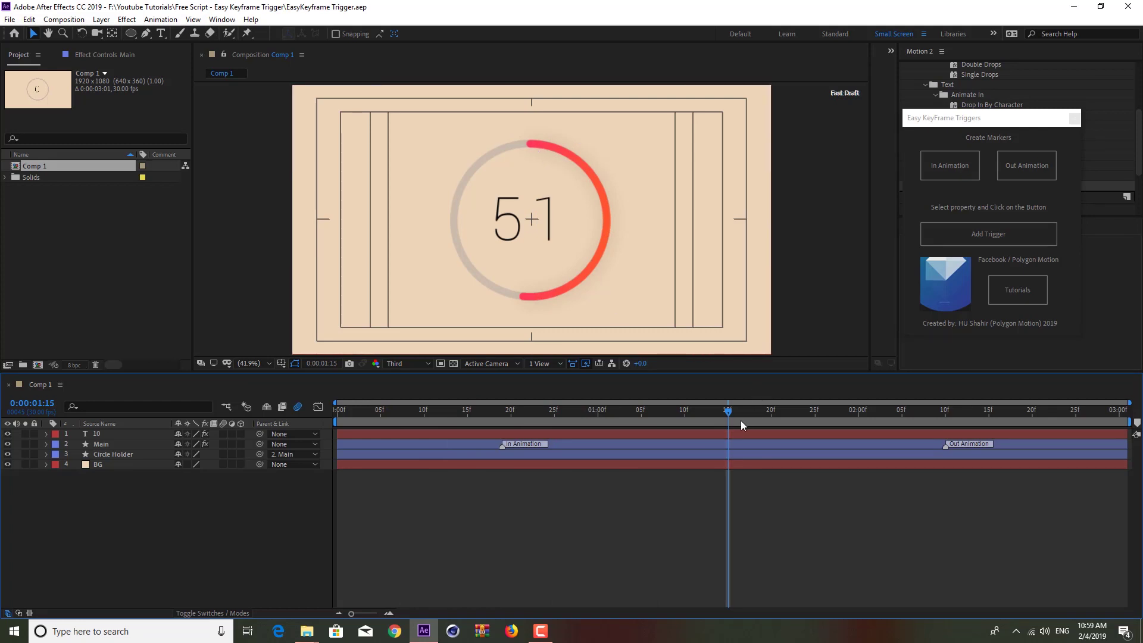
pyautogui.press('pagedown')
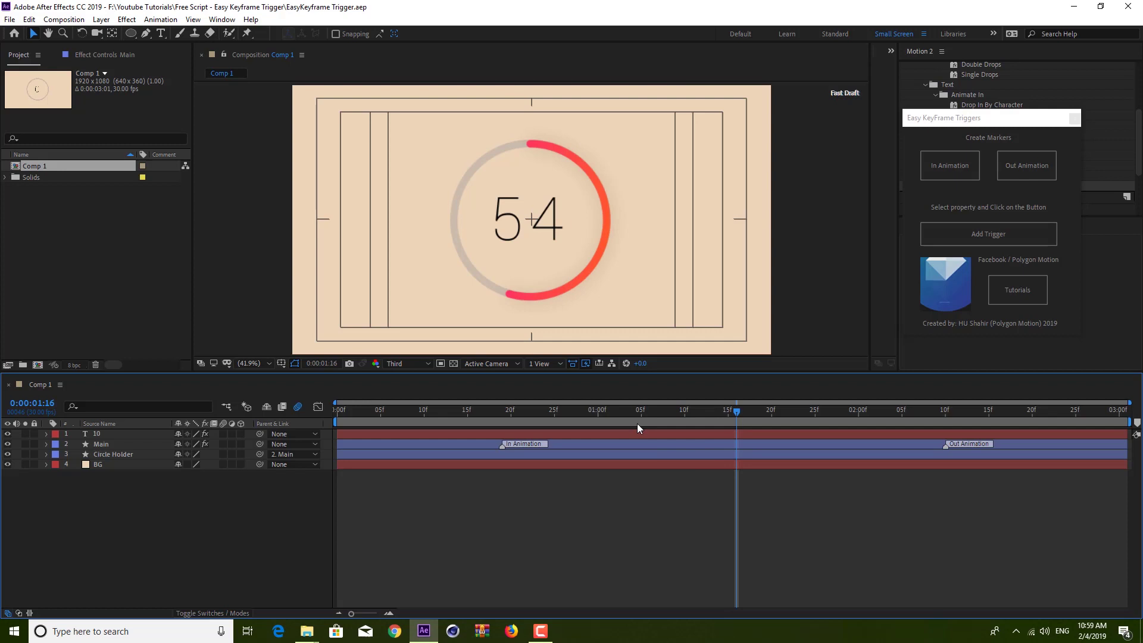
pyautogui.moveTo(737, 413); pyautogui.dragTo(806, 416)
pyautogui.click(598, 292)
pyautogui.moveTo(680, 424); pyautogui.dragTo(589, 434)
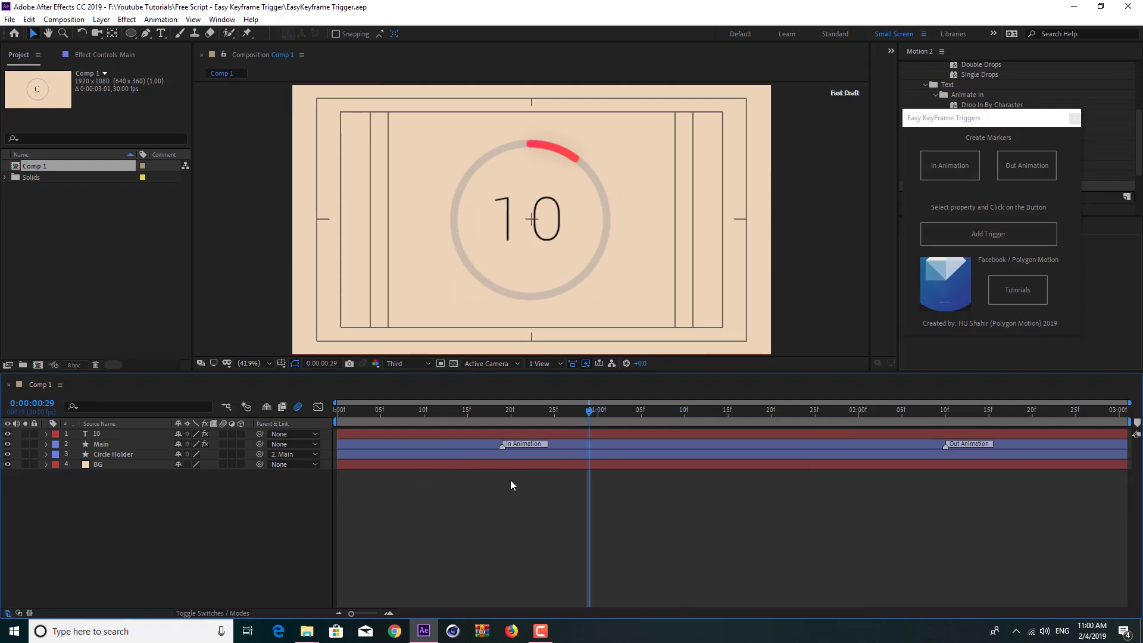
# Move Main's In Animation marker later to about 0:00:01:08 and check the delayed start
pyautogui.moveTo(502, 447); pyautogui.dragTo(668, 447)
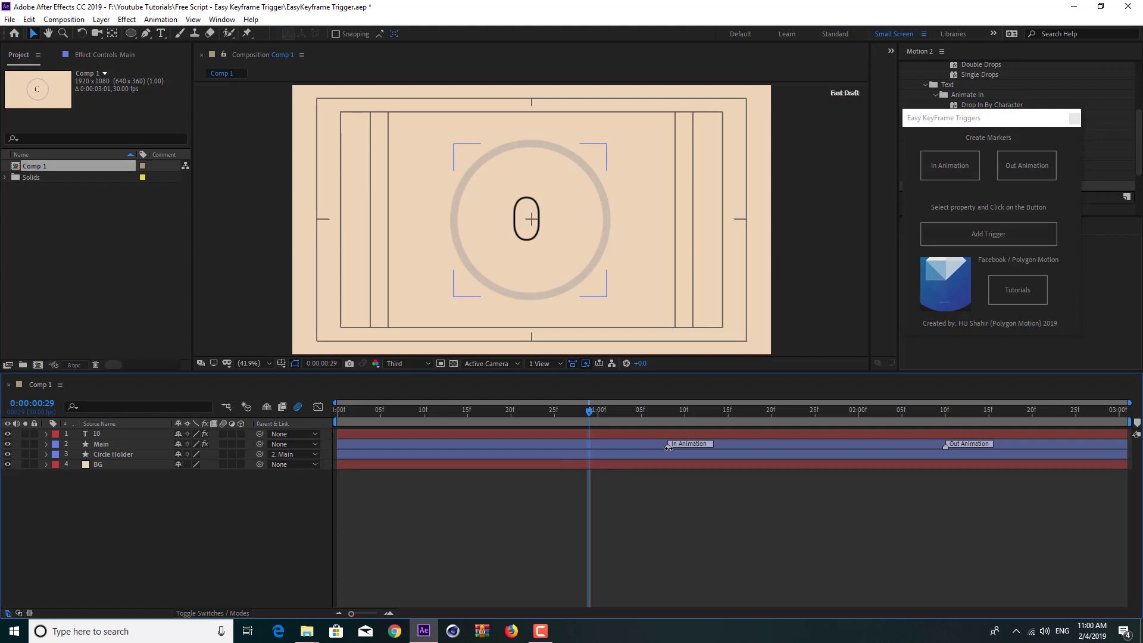
pyautogui.moveTo(620, 415); pyautogui.dragTo(703, 413)
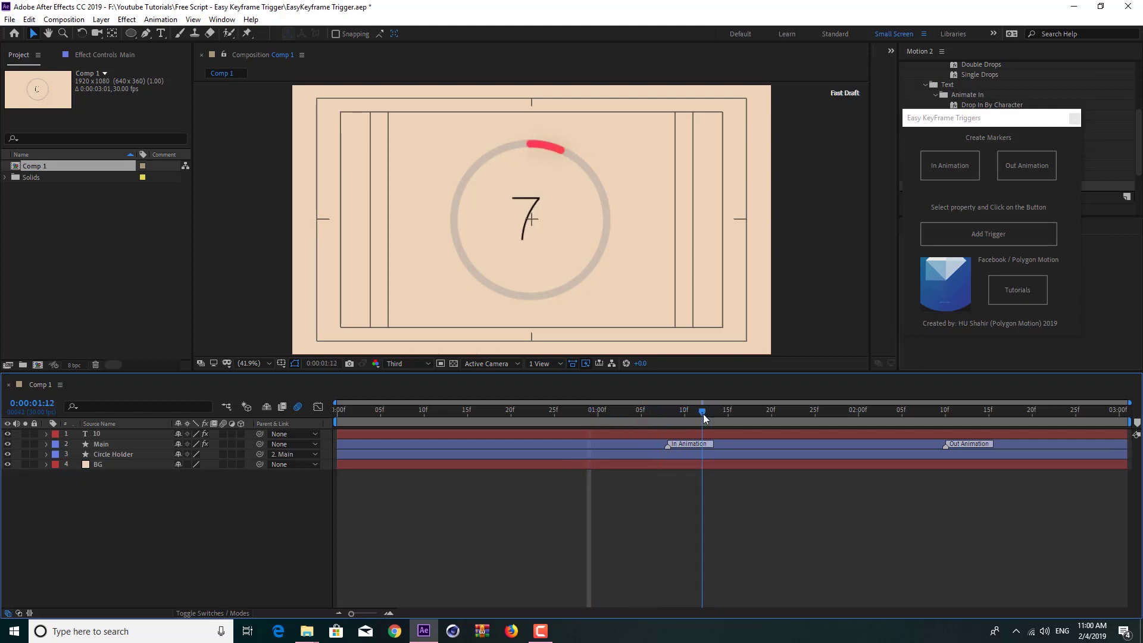
pyautogui.click(684, 447)
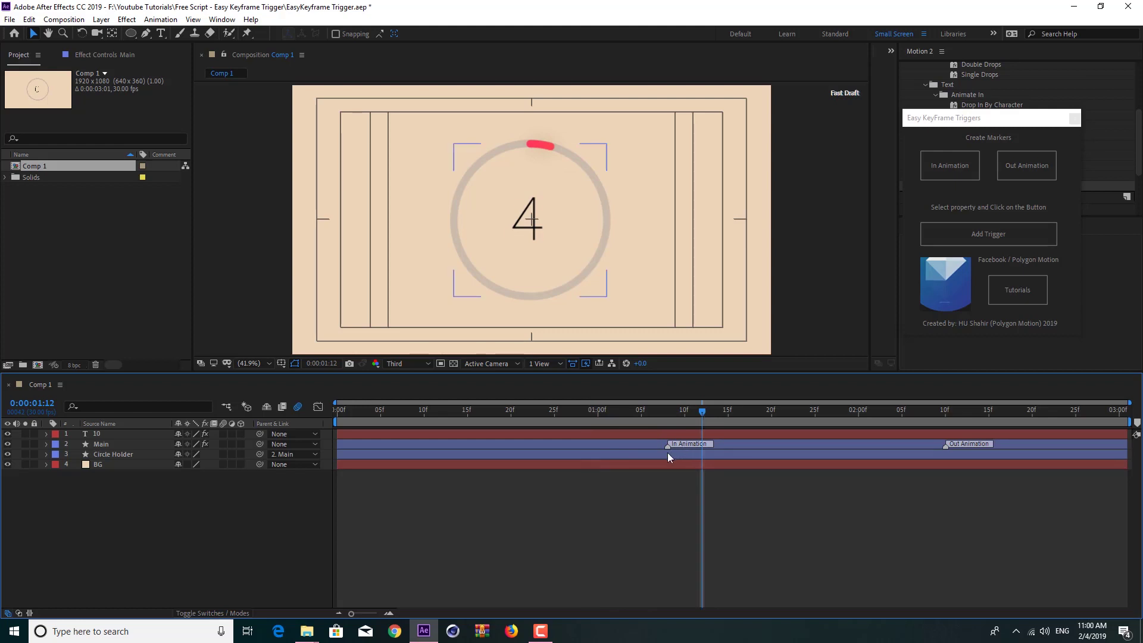
pyautogui.click(667, 416)
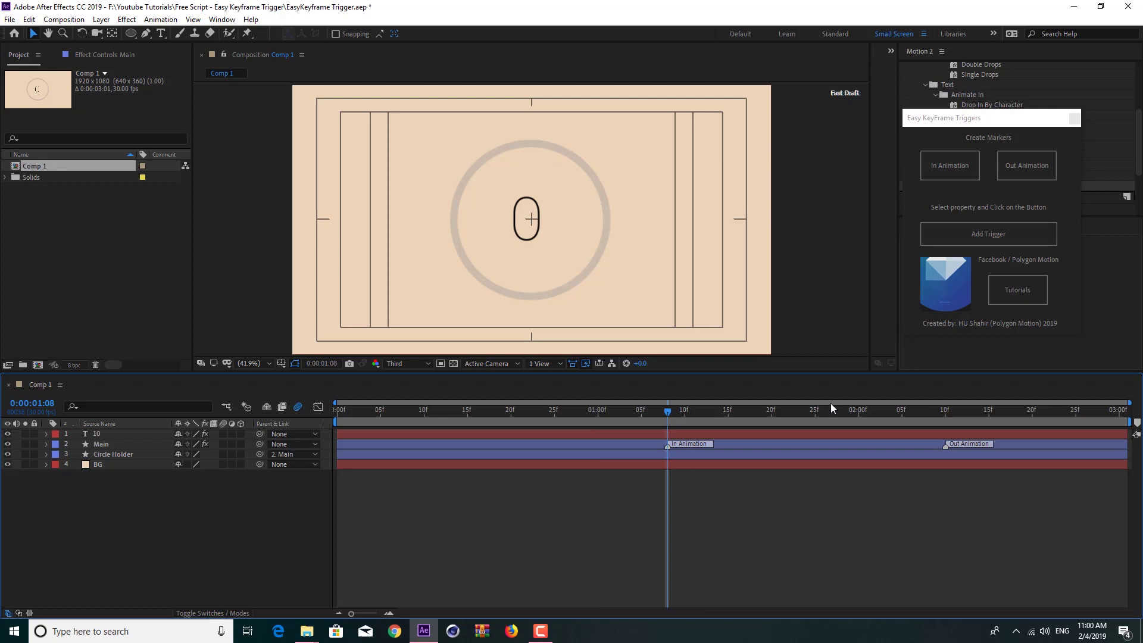
# Push the Out Animation marker toward the comp's end and scrub the retimed outro
pyautogui.moveTo(839, 409)
pyautogui.mouseDown()
pyautogui.moveTo(941, 412)
pyautogui.moveTo(982, 445)
pyautogui.moveTo(1077, 446)
pyautogui.mouseUp()
pyautogui.click(966, 448)
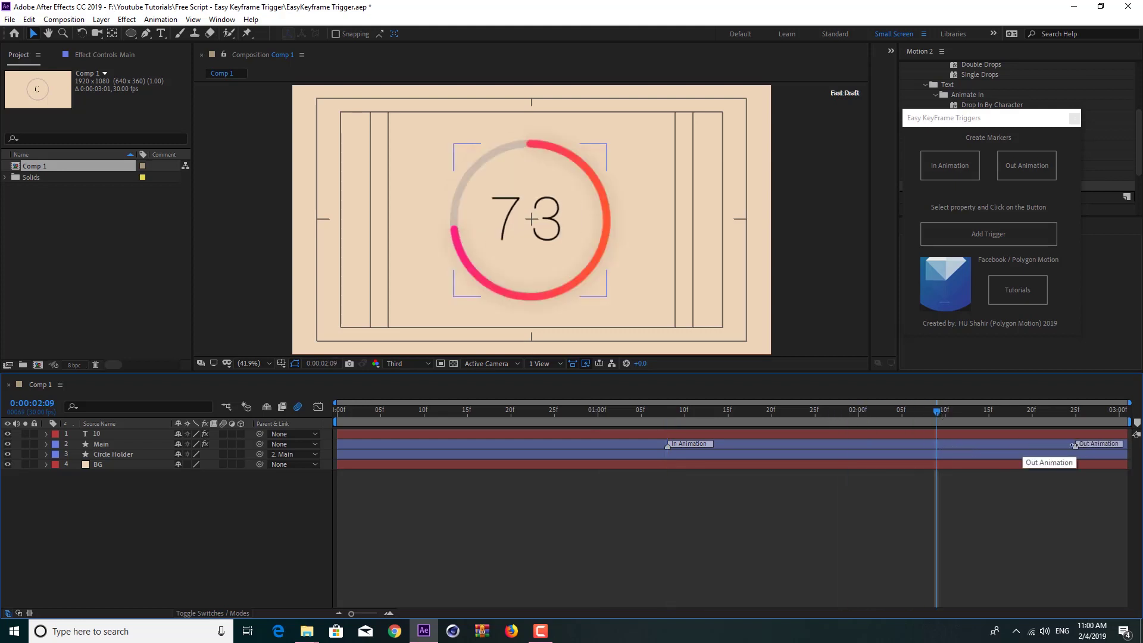
pyautogui.moveTo(940, 411)
pyautogui.mouseDown()
pyautogui.moveTo(1074, 419)
pyautogui.moveTo(949, 421)
pyautogui.mouseUp()
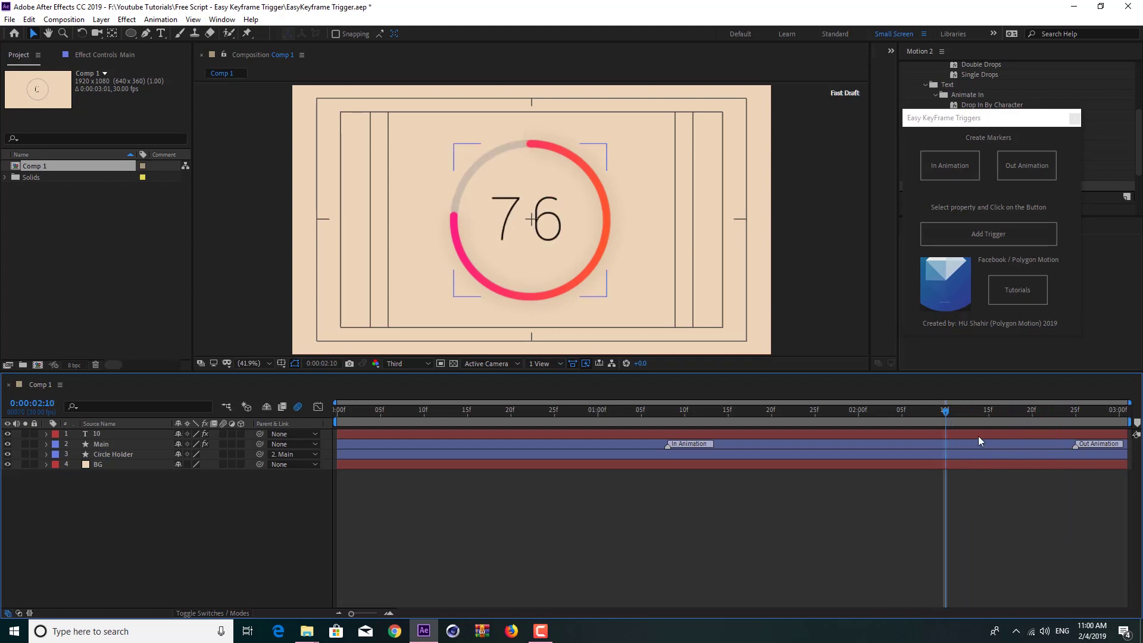
pyautogui.moveTo(719, 411); pyautogui.dragTo(693, 412)
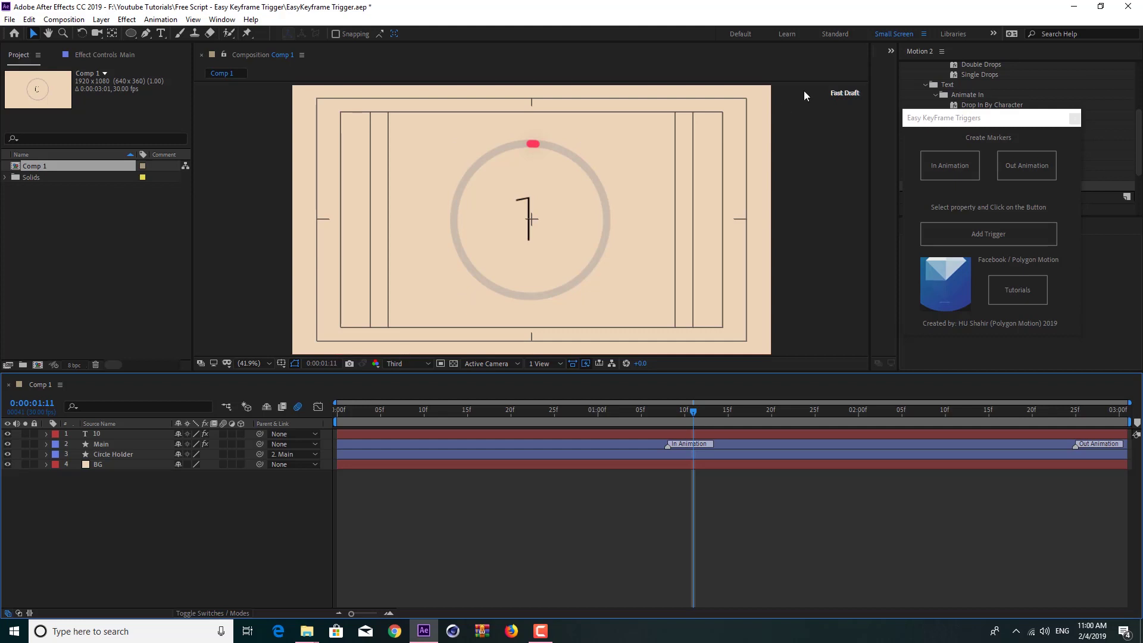
pyautogui.moveTo(1010, 119); pyautogui.dragTo(1015, 153)
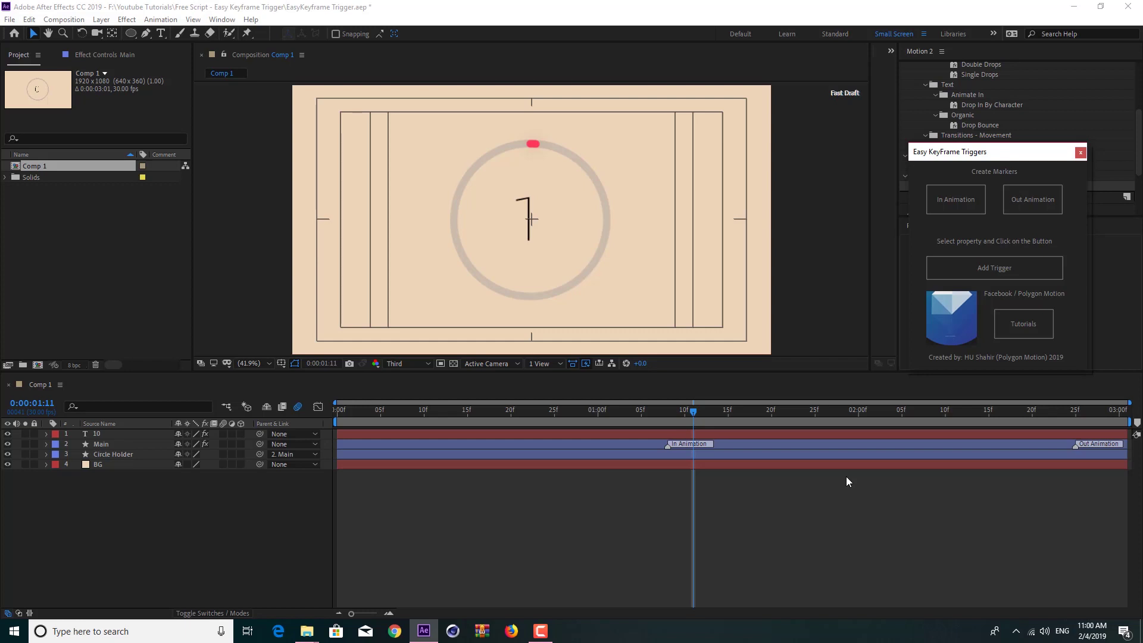
pyautogui.moveTo(988, 154); pyautogui.dragTo(865, 180)
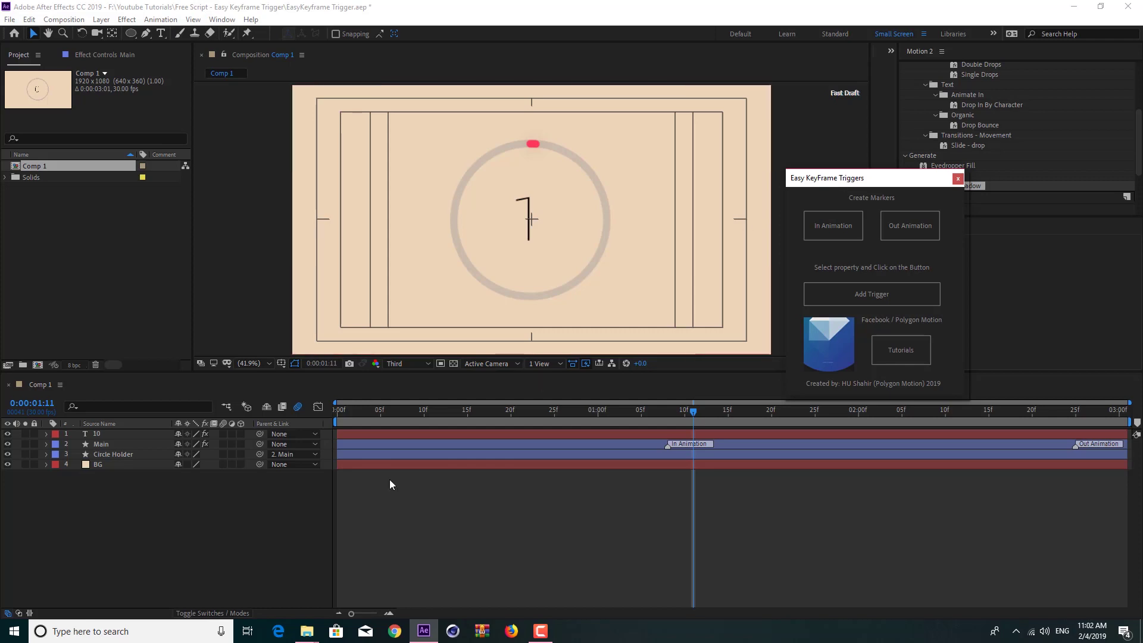
# Bring up the Free Script download folder and the After Effects CC 2019 install folder
pyautogui.click(307, 631)
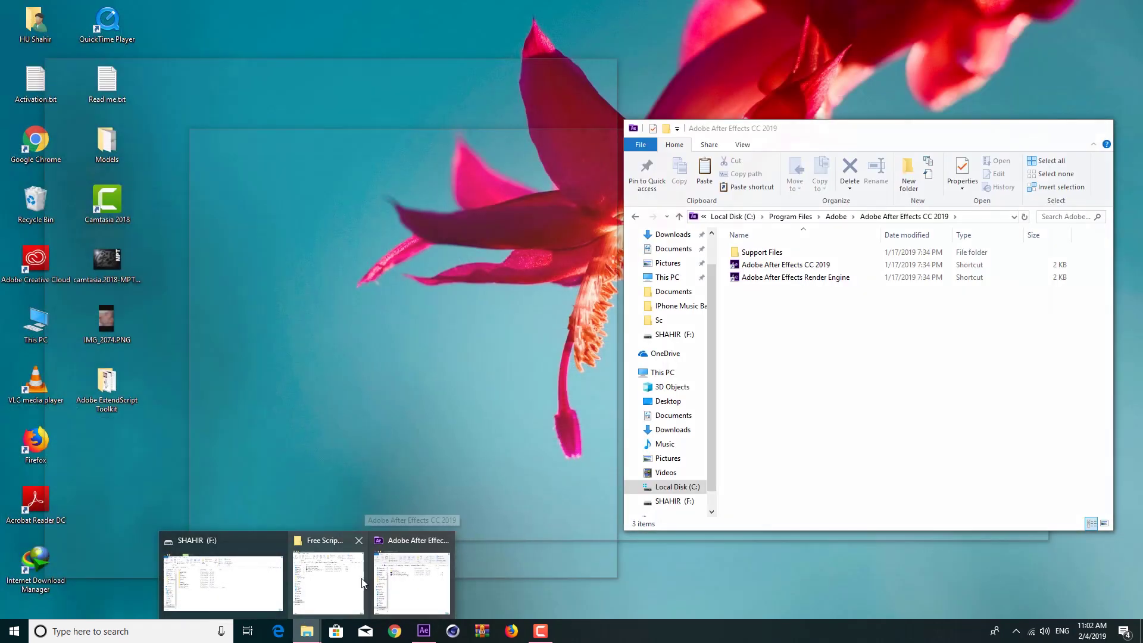
pyautogui.click(350, 576)
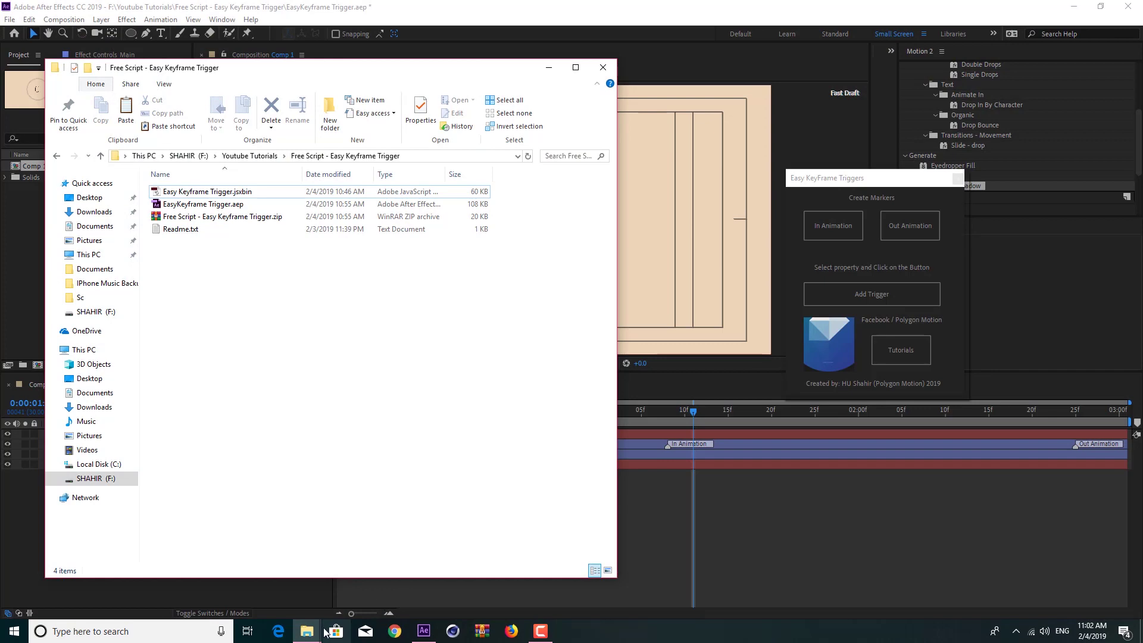
pyautogui.moveTo(307, 631)
pyautogui.click(434, 580)
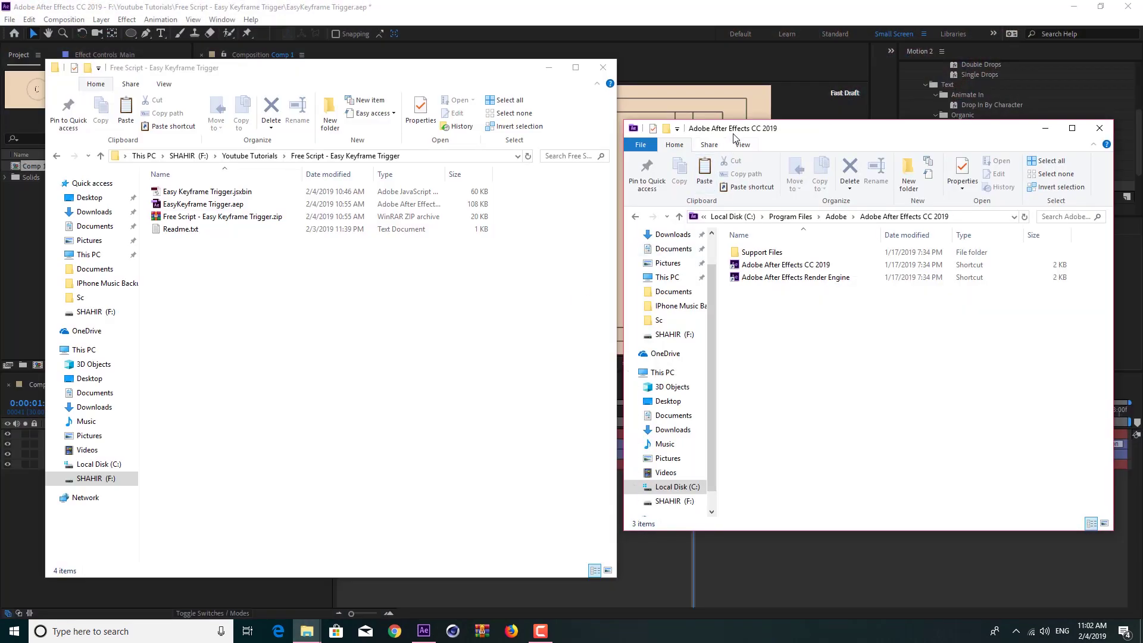
pyautogui.moveTo(738, 128); pyautogui.dragTo(747, 126)
# Read Readme.txt's installation steps, close it, and shift the After Effects folder window left
pyautogui.click(203, 195)
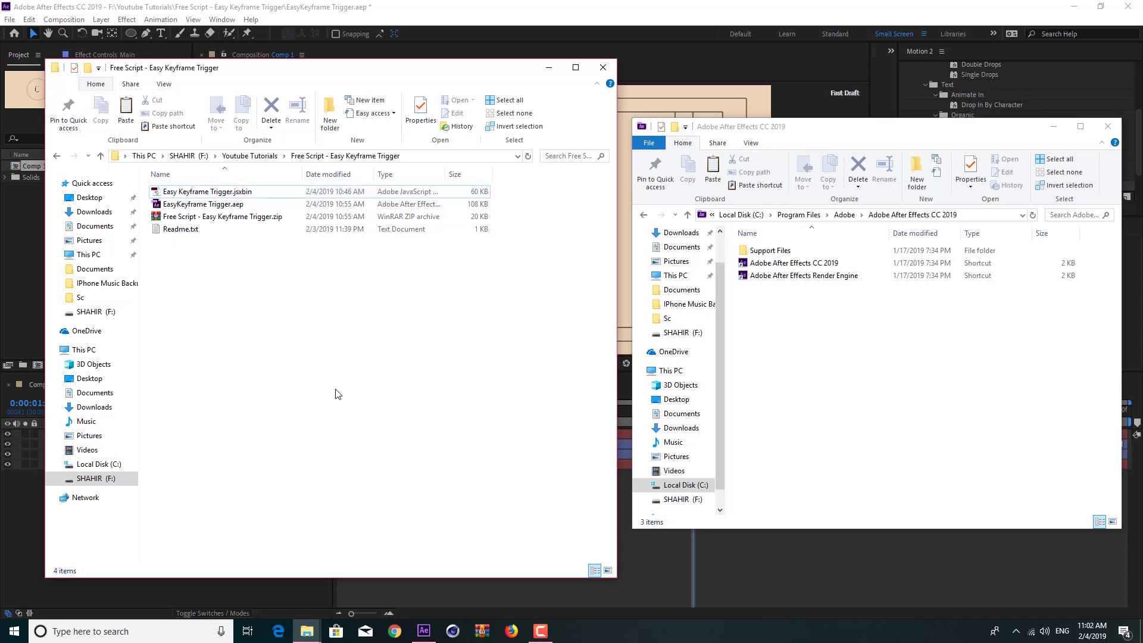
pyautogui.click(192, 231)
pyautogui.doubleClick(192, 231)
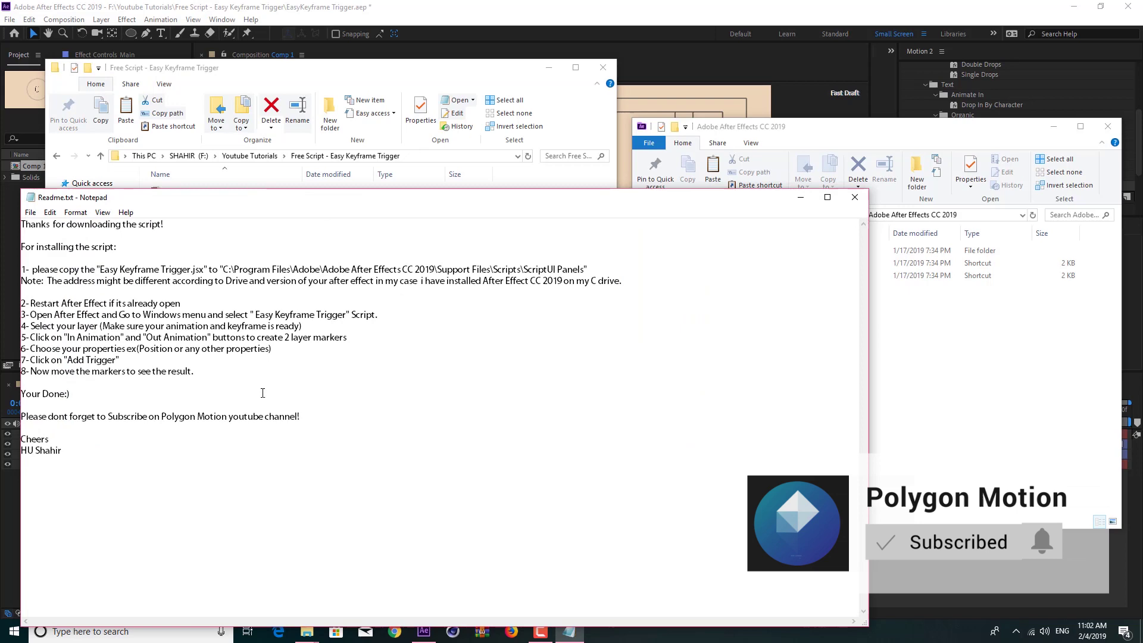
pyautogui.click(855, 197)
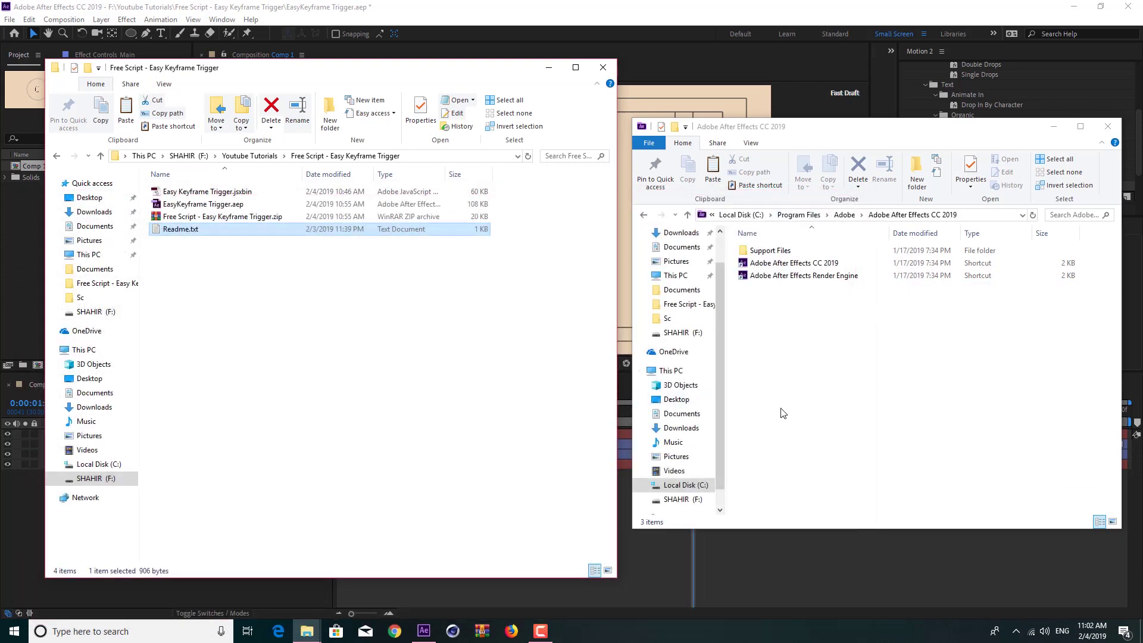
pyautogui.click(895, 402)
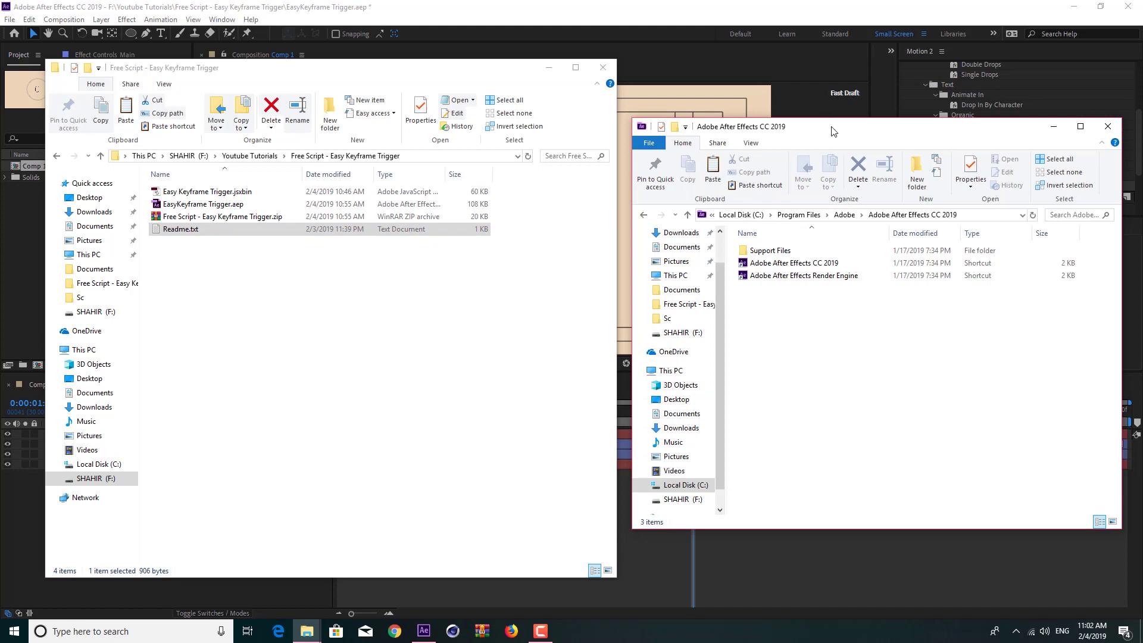
pyautogui.moveTo(831, 127); pyautogui.dragTo(825, 126)
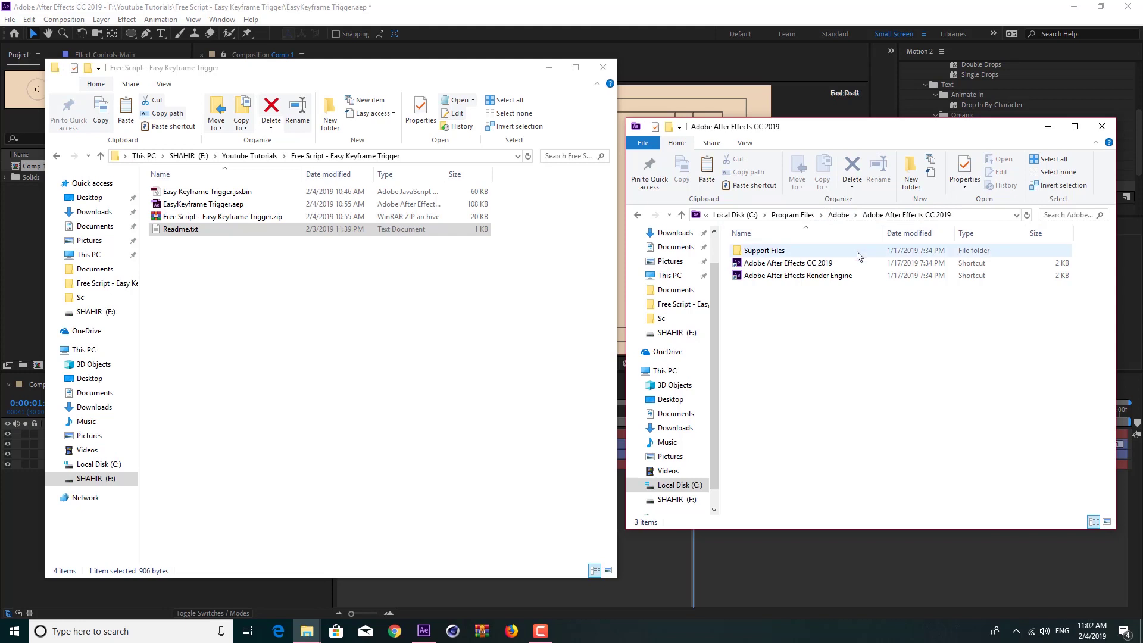
# Open Support Files > Scripts in the After Effects install folder
pyautogui.click(774, 254)
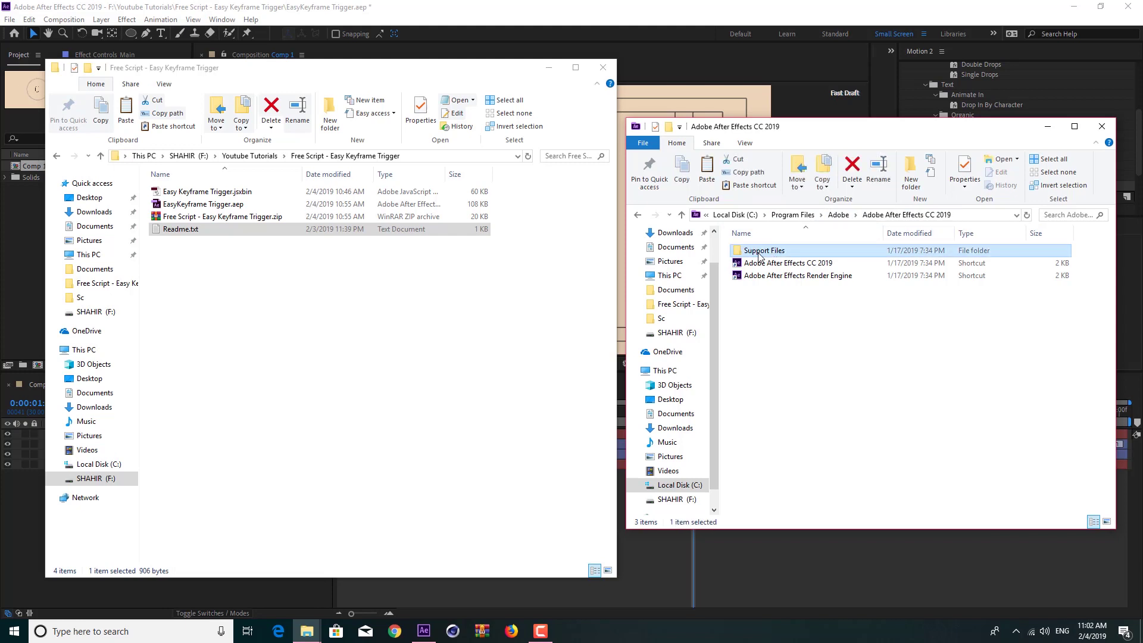
pyautogui.doubleClick(761, 255)
pyautogui.scroll(-10, 758, 327)
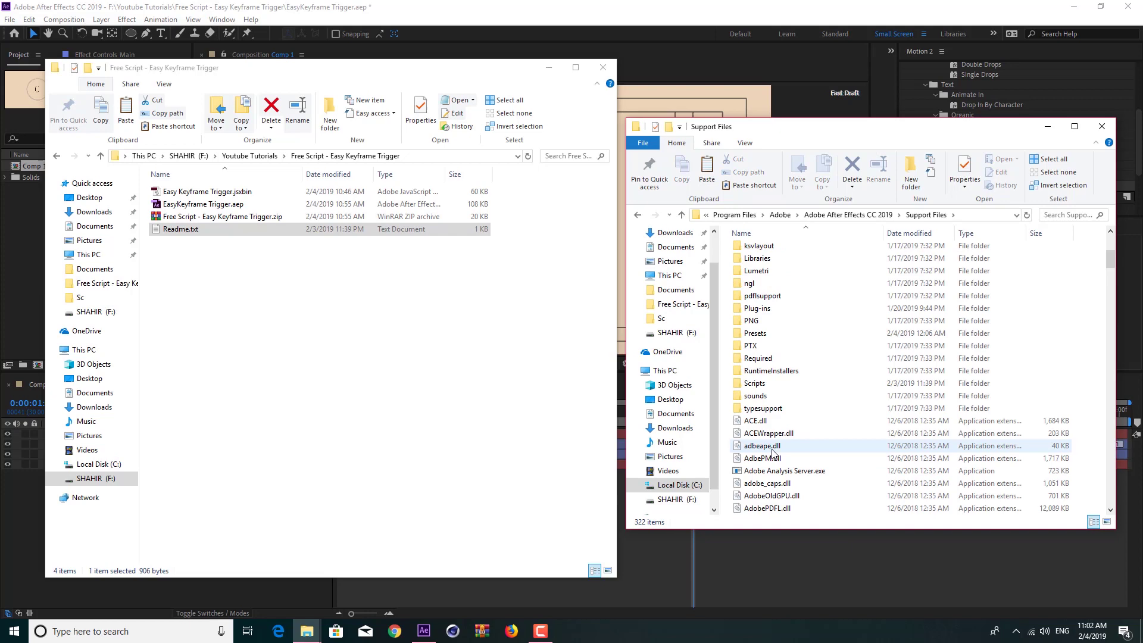
pyautogui.click(759, 337)
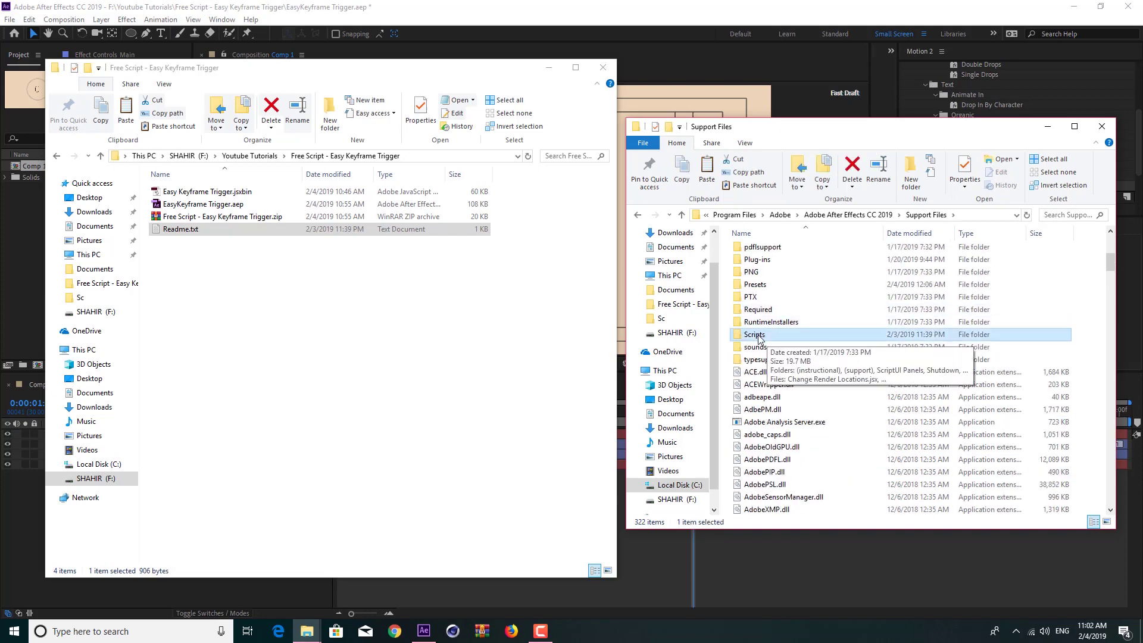
pyautogui.doubleClick(760, 335)
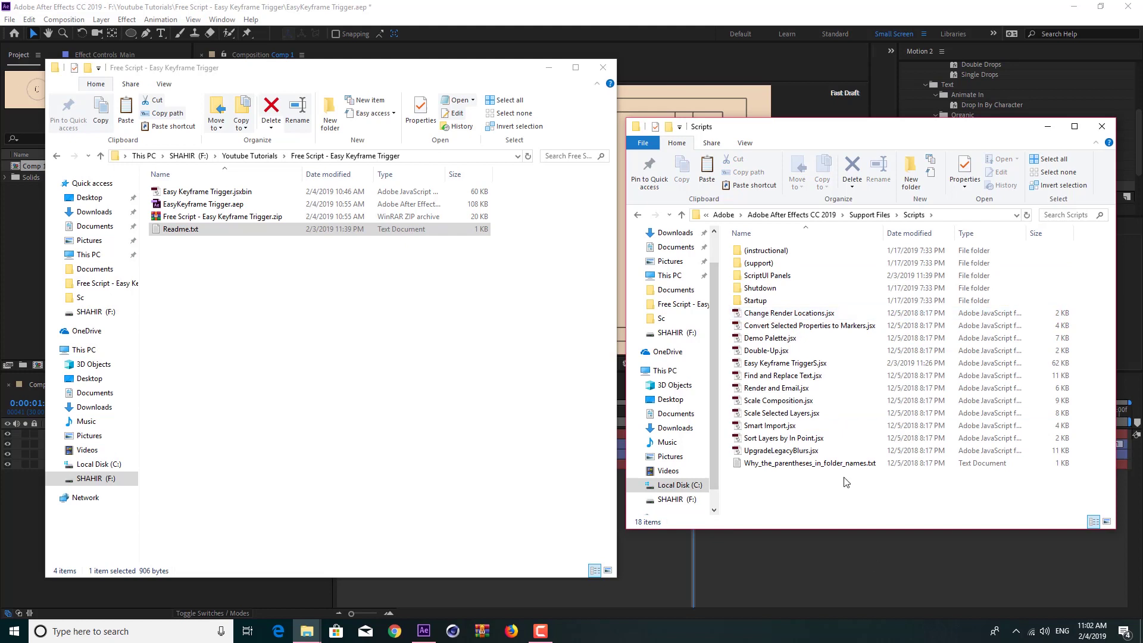
# Copy Easy Keyframe Trigger.jsxbin from the downloaded script folder
pyautogui.click(426, 316)
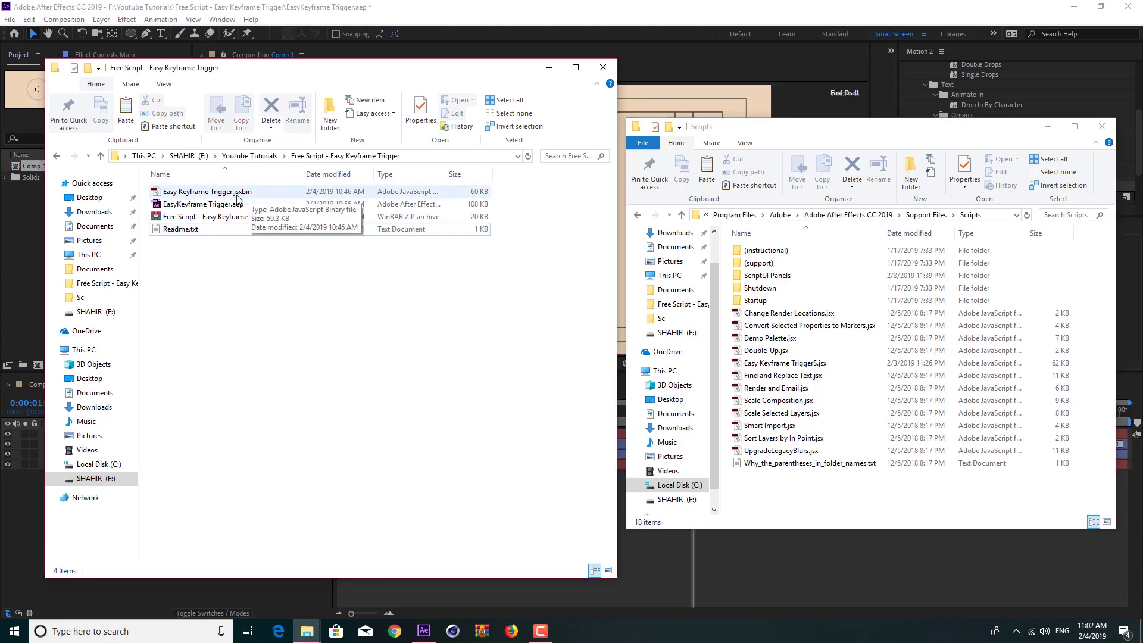
pyautogui.click(241, 198)
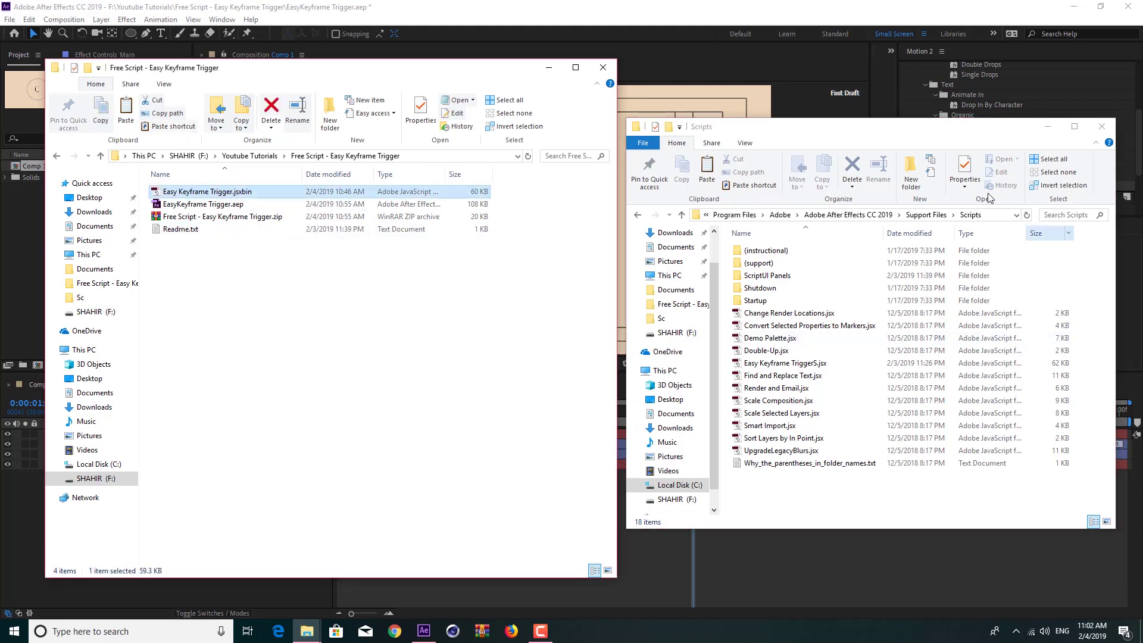
pyautogui.rightClick(218, 192)
pyautogui.click(265, 366)
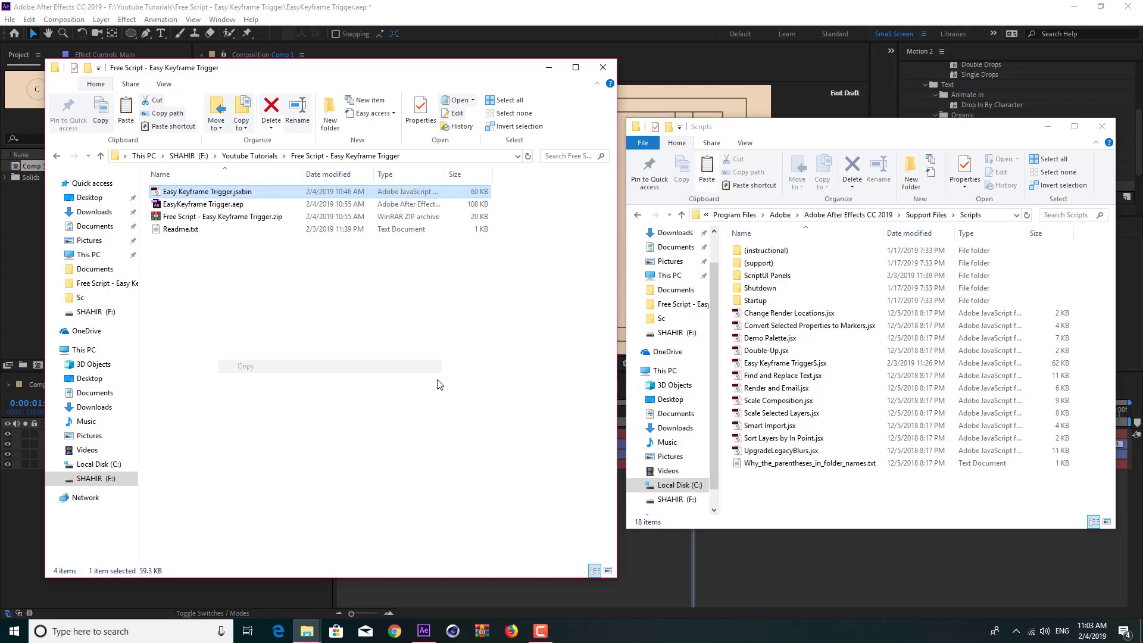
# Paste the script into ScriptUI Panels, granting administrator permission, then go back to Scripts
pyautogui.click(778, 283)
pyautogui.click(769, 279)
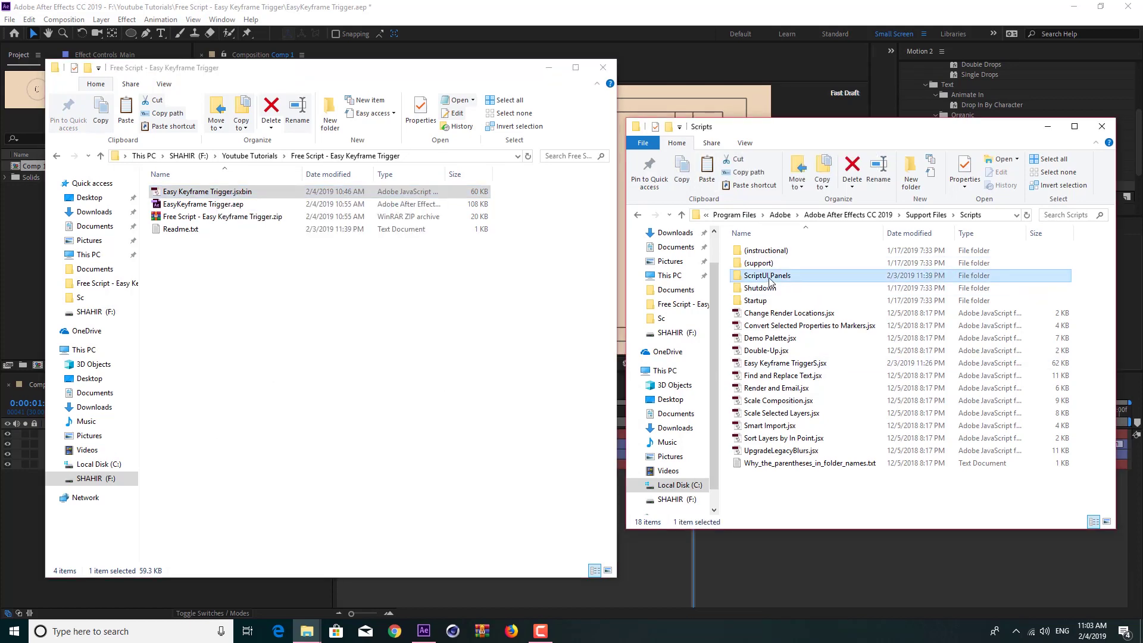
pyautogui.doubleClick(770, 279)
pyautogui.rightClick(1006, 296)
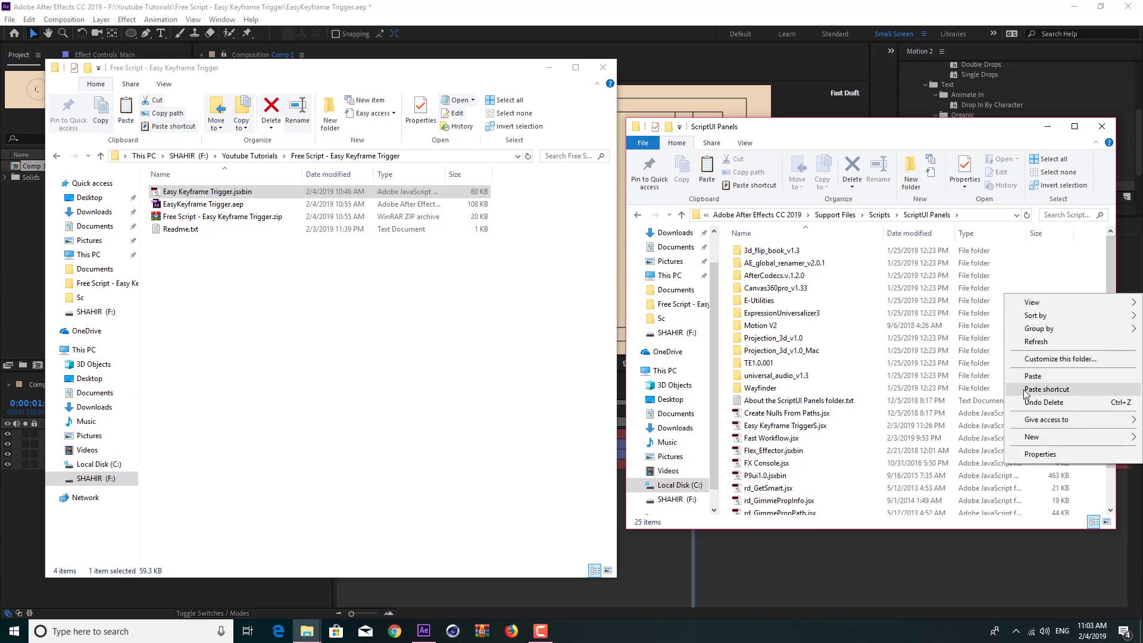
pyautogui.click(1046, 377)
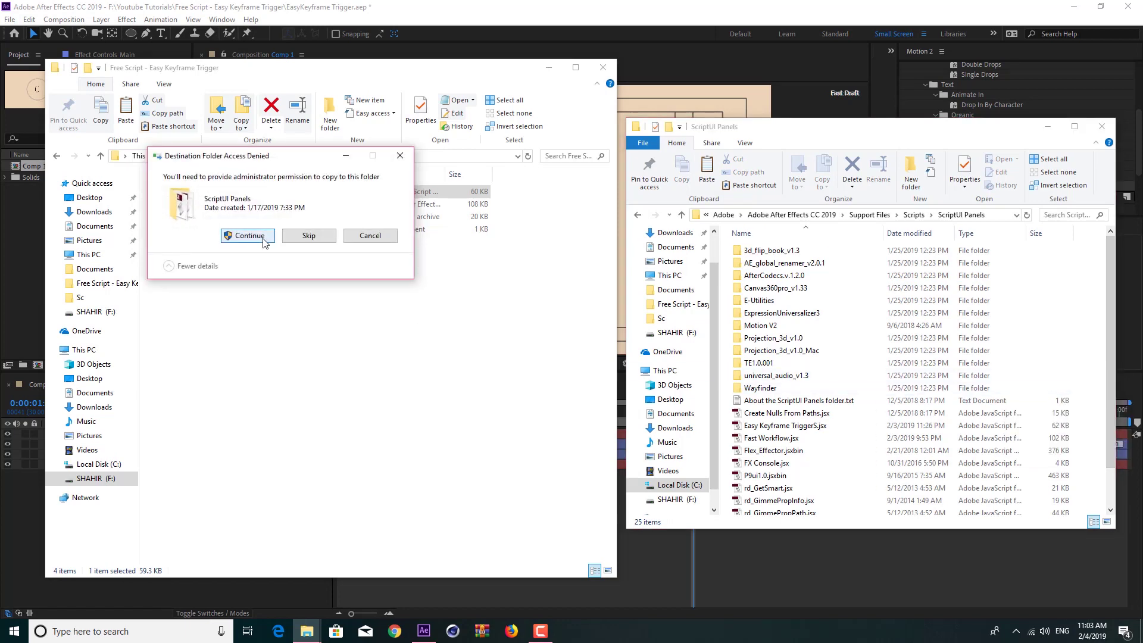
pyautogui.click(263, 241)
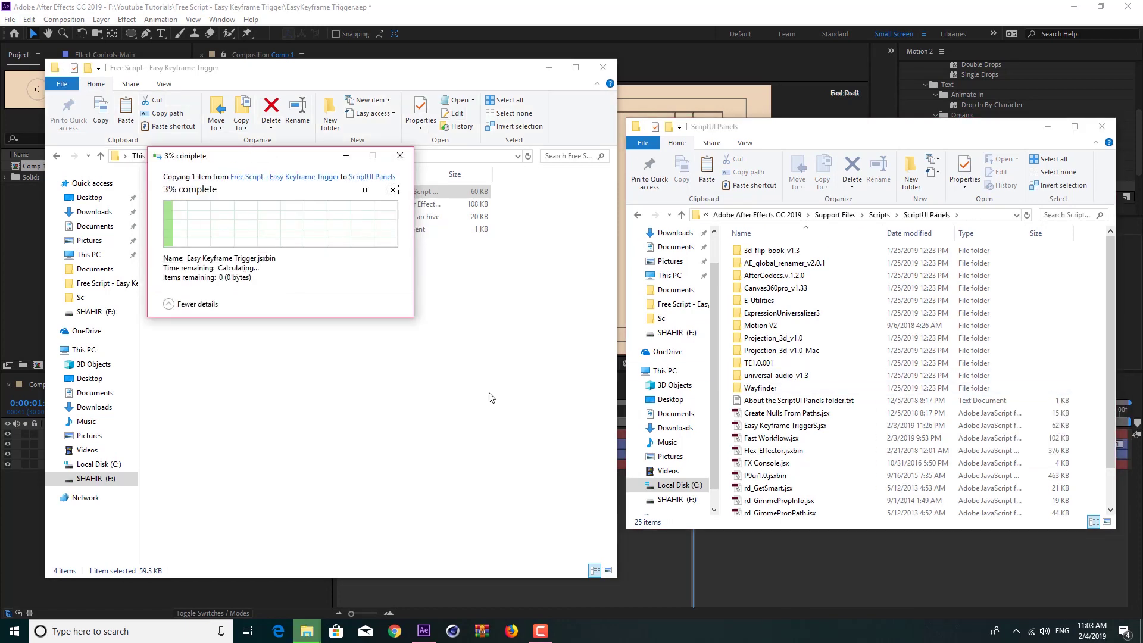
pyautogui.press('BackSpace')
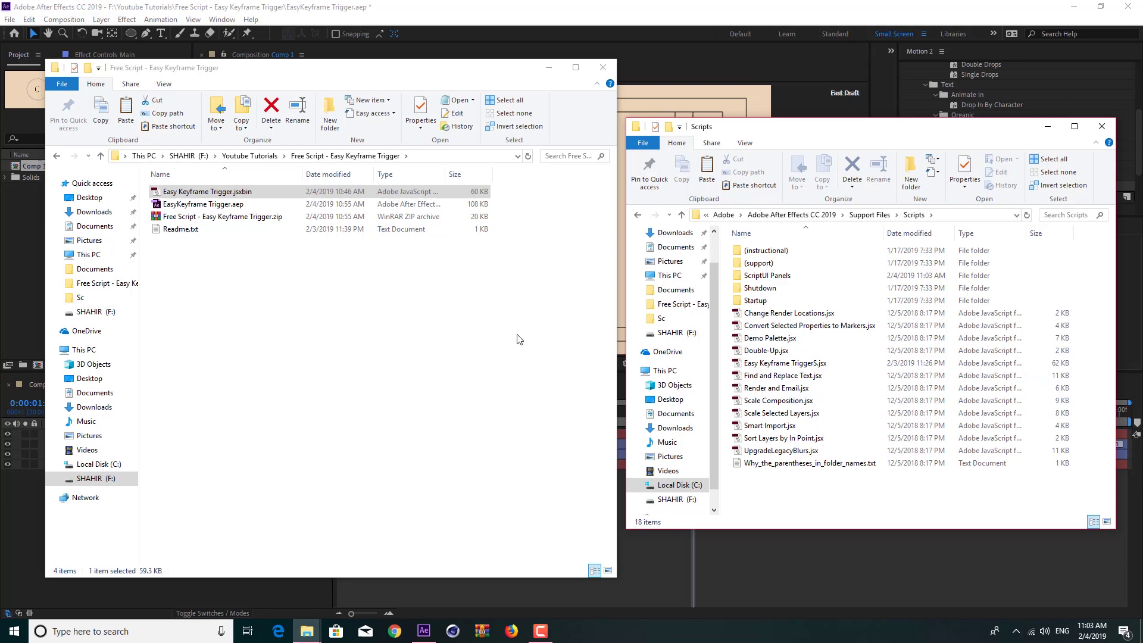
pyautogui.hotkey('alt', 'Tab')
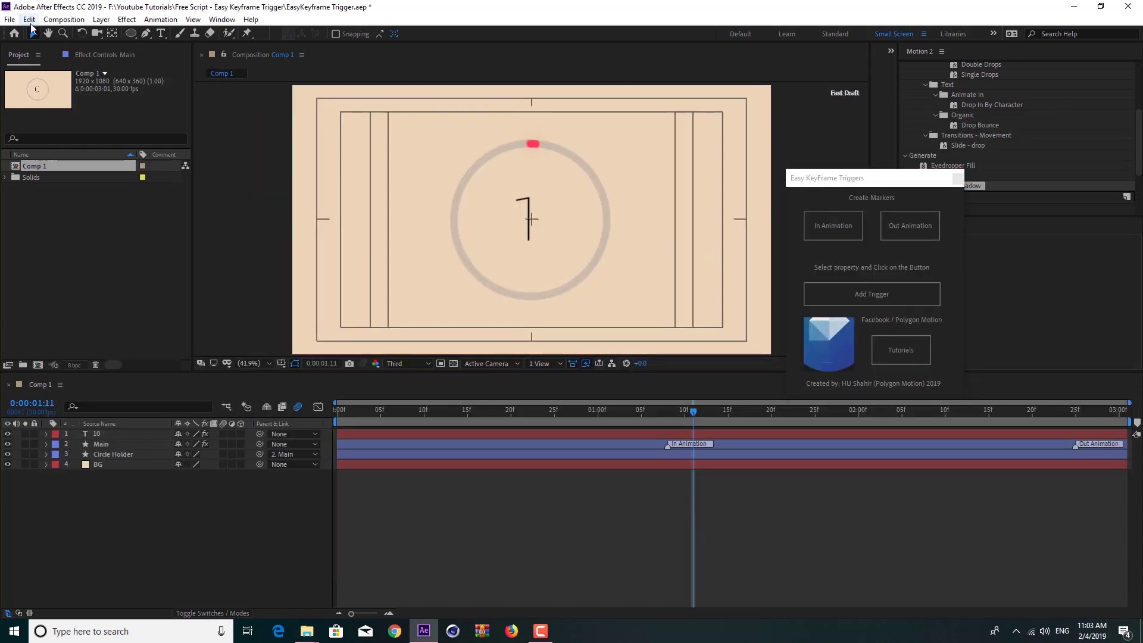
pyautogui.click(9, 19)
pyautogui.moveTo(97, 341)
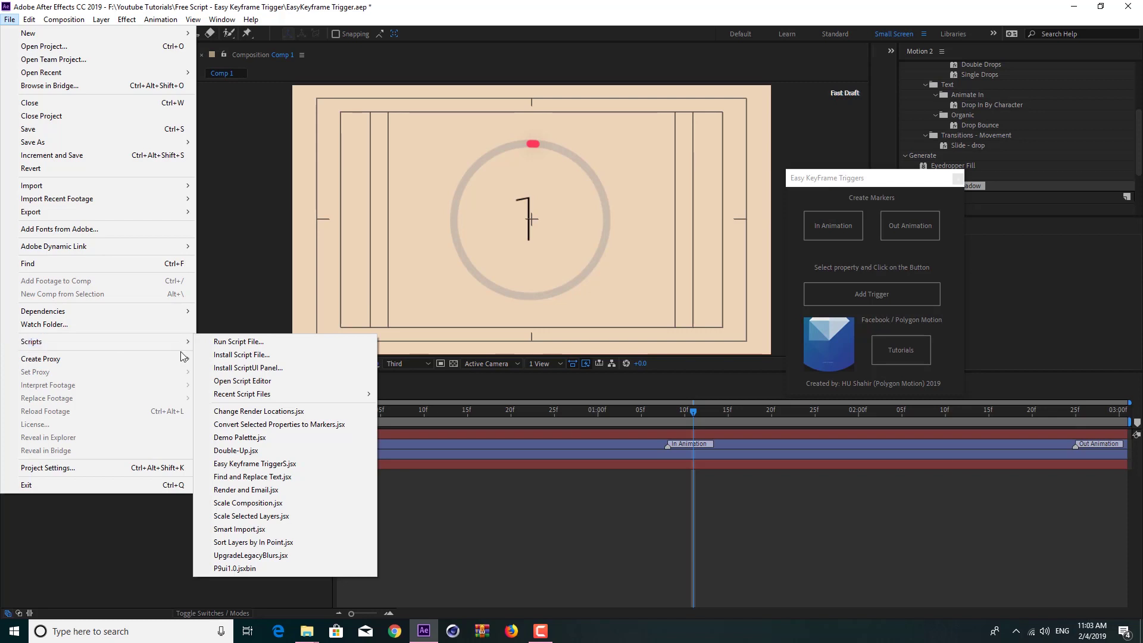
pyautogui.click(215, 342)
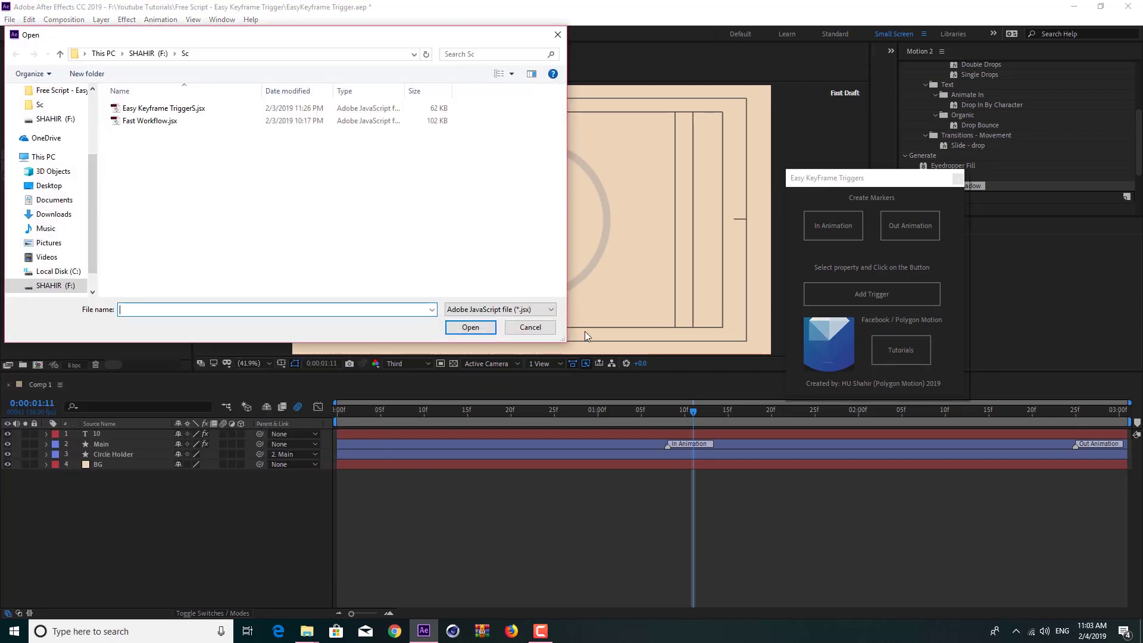
pyautogui.click(536, 310)
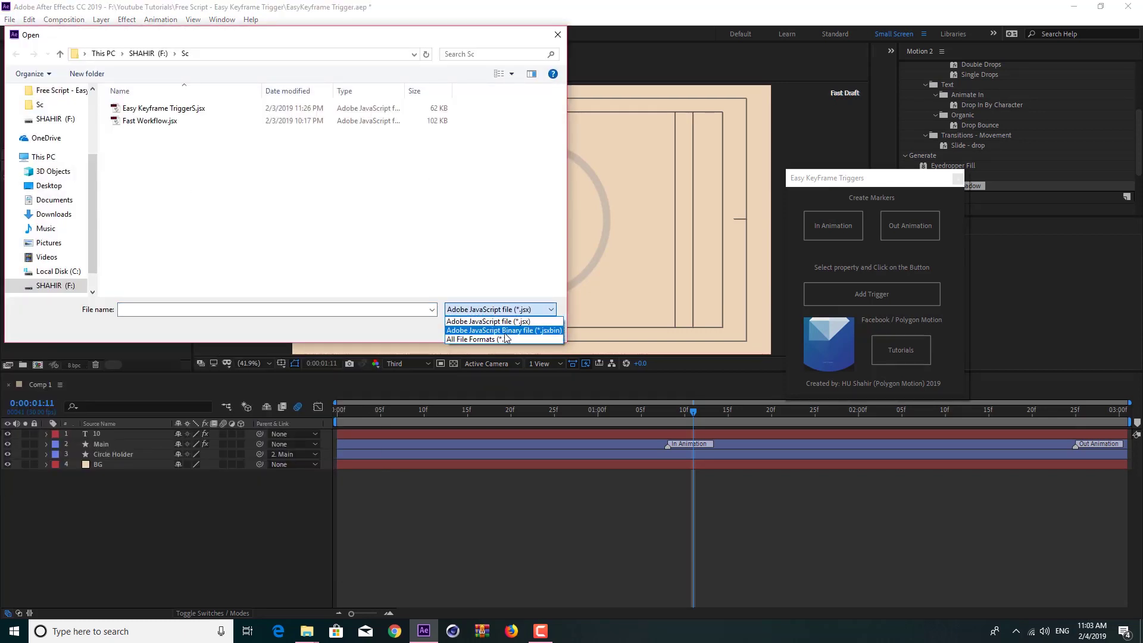
pyautogui.click(505, 332)
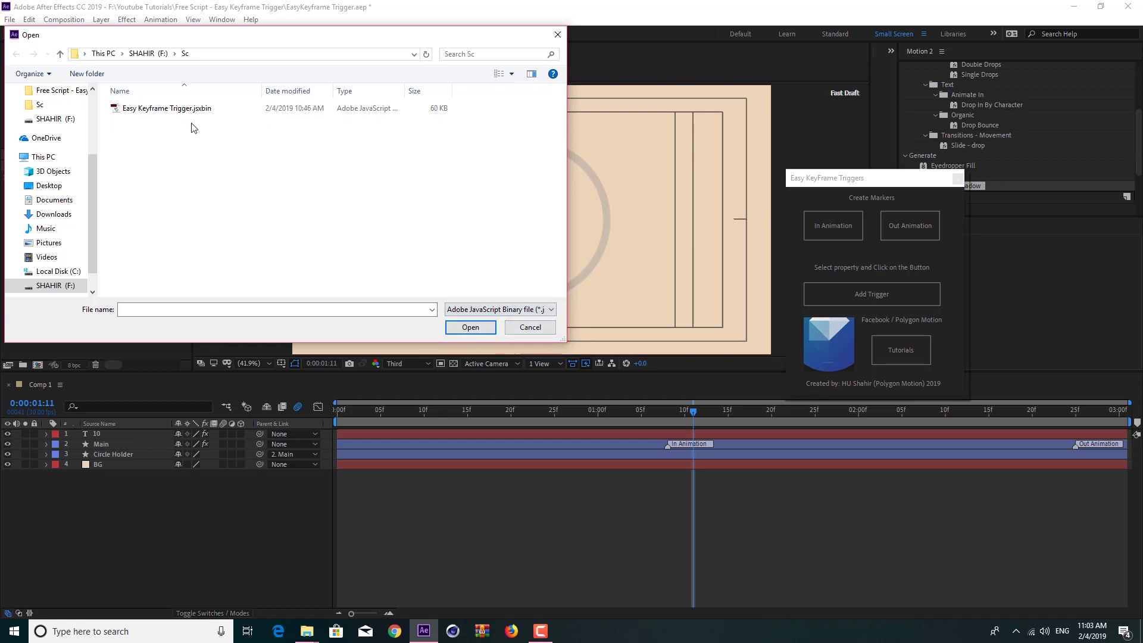
pyautogui.click(529, 328)
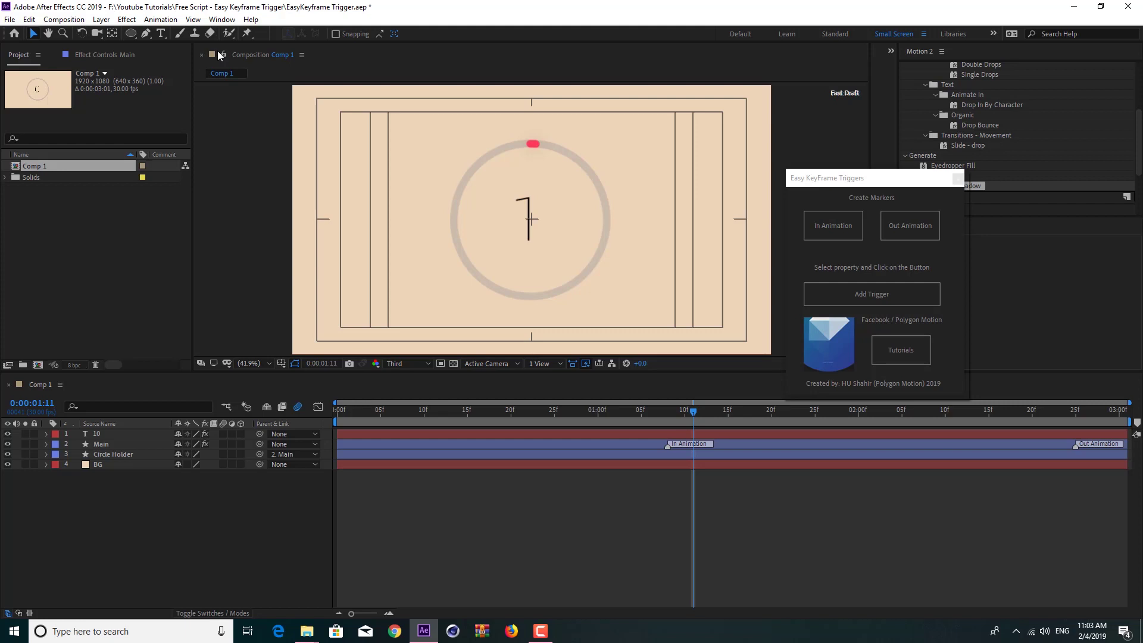
pyautogui.click(222, 19)
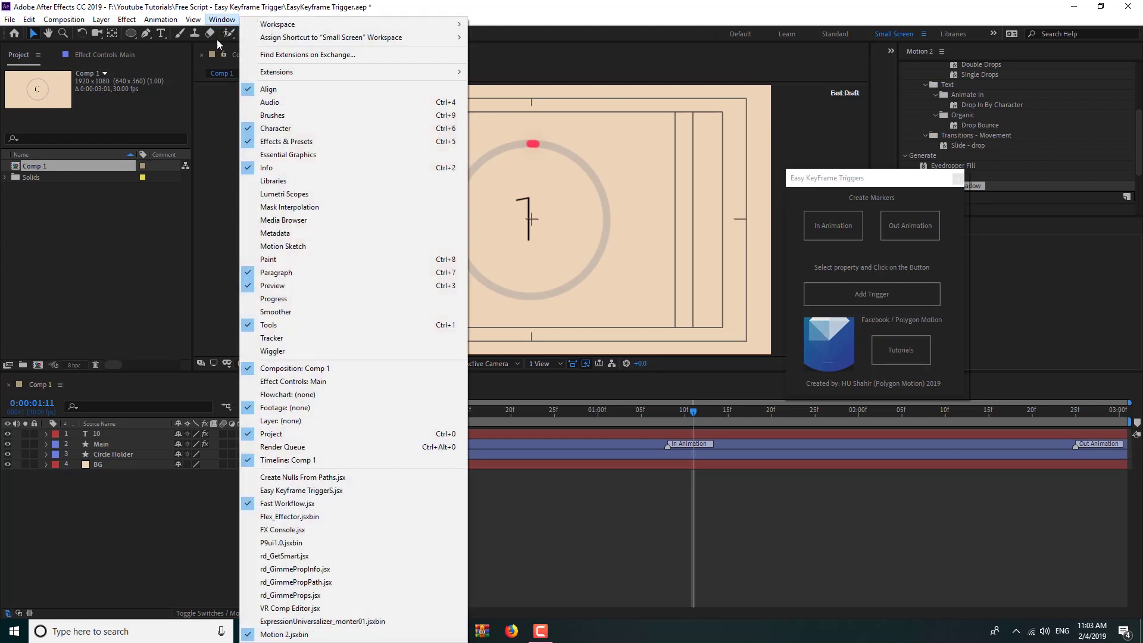
pyautogui.click(698, 533)
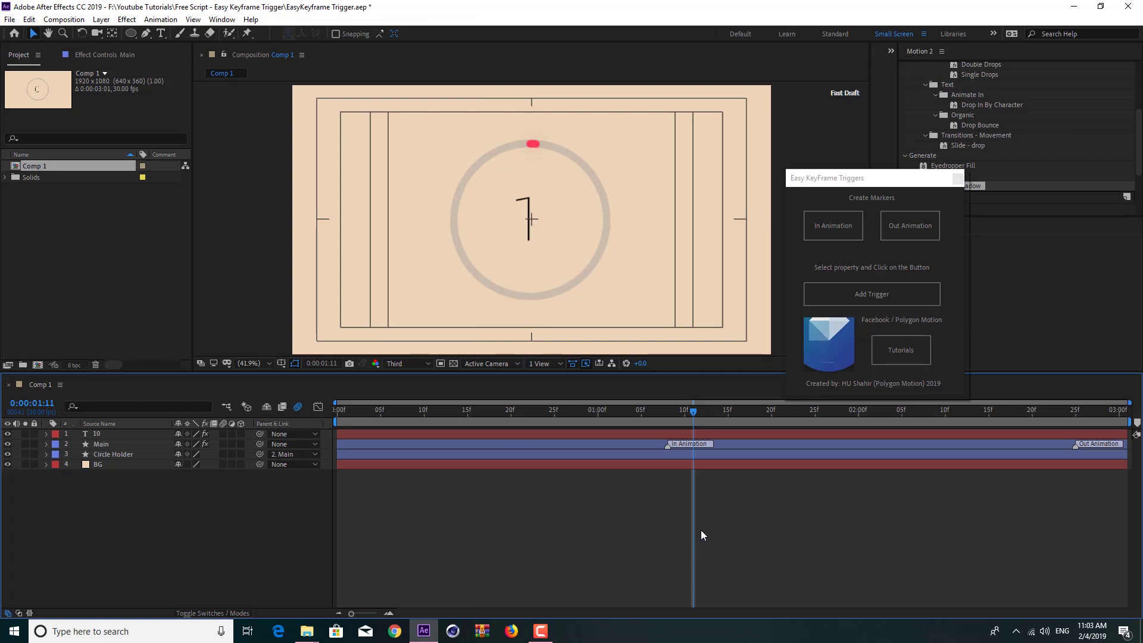
# Dock the Easy KeyFrame Triggers panel over Motion 2 and scrub the countdown preview
pyautogui.moveTo(849, 181); pyautogui.dragTo(887, 185)
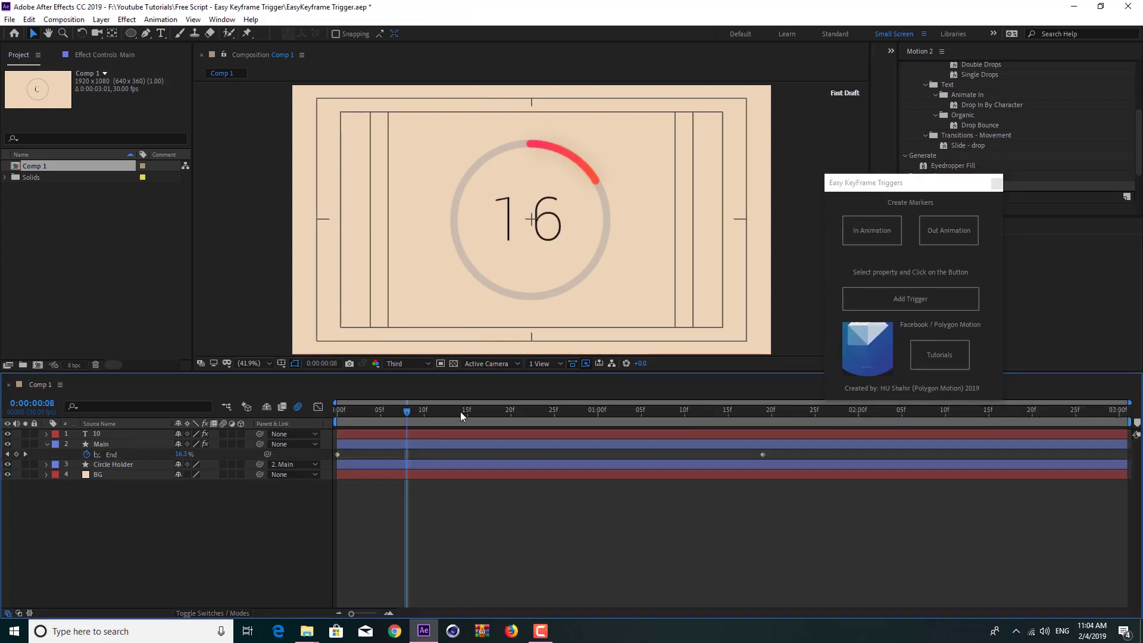
pyautogui.moveTo(864, 182); pyautogui.dragTo(911, 67)
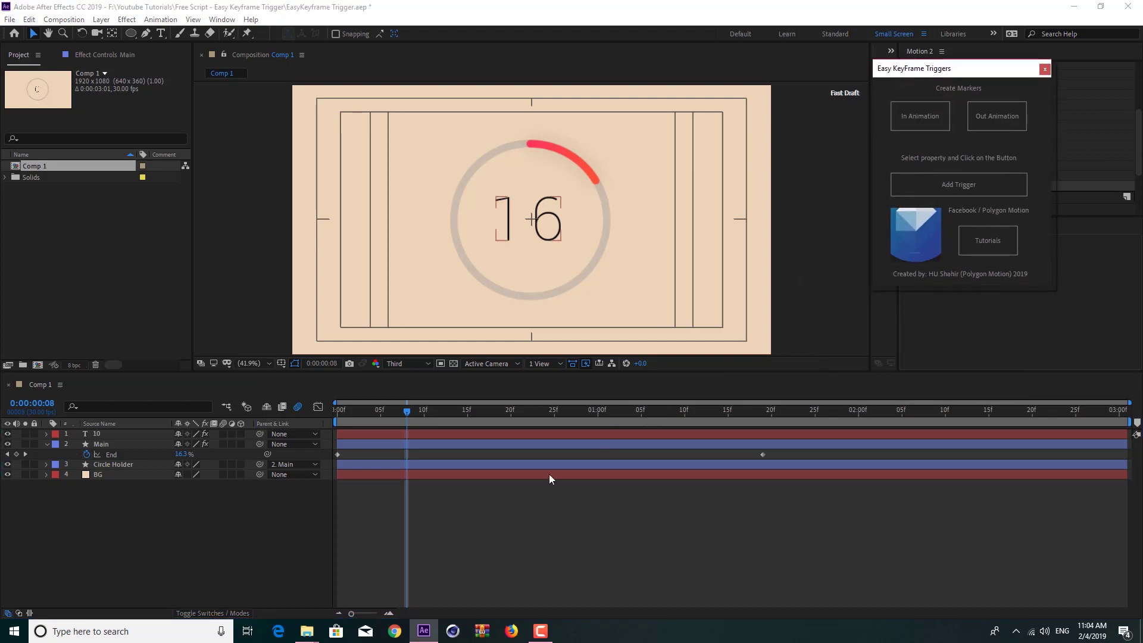
pyautogui.moveTo(435, 412); pyautogui.dragTo(465, 423)
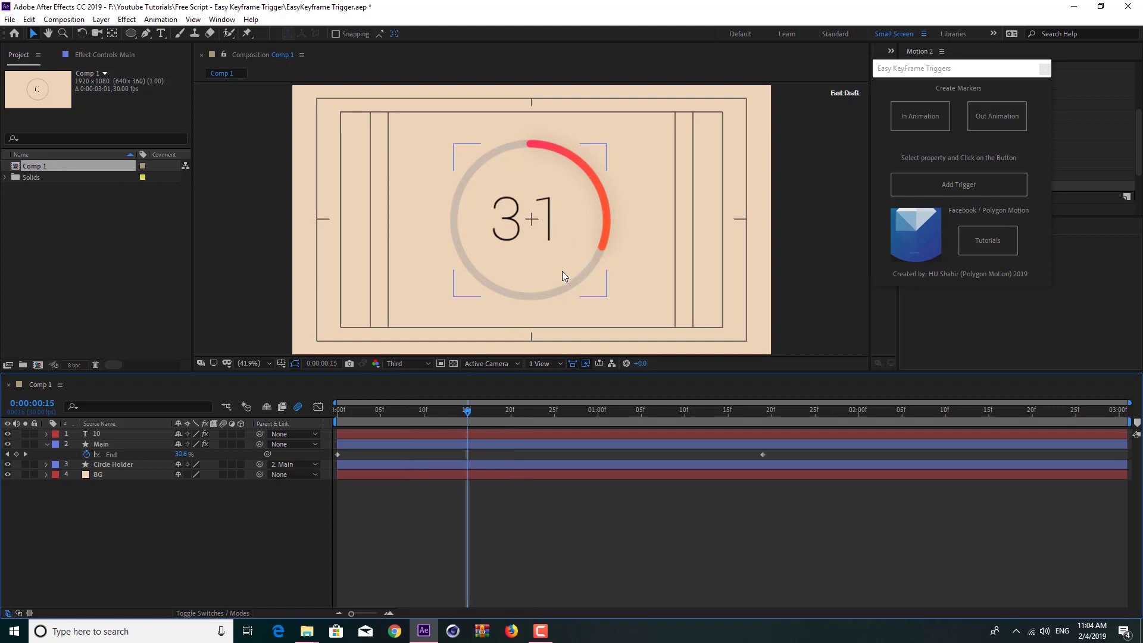
# Reveal Main's Trim Paths 1 properties and select the End property with its keyframes
pyautogui.click(47, 444)
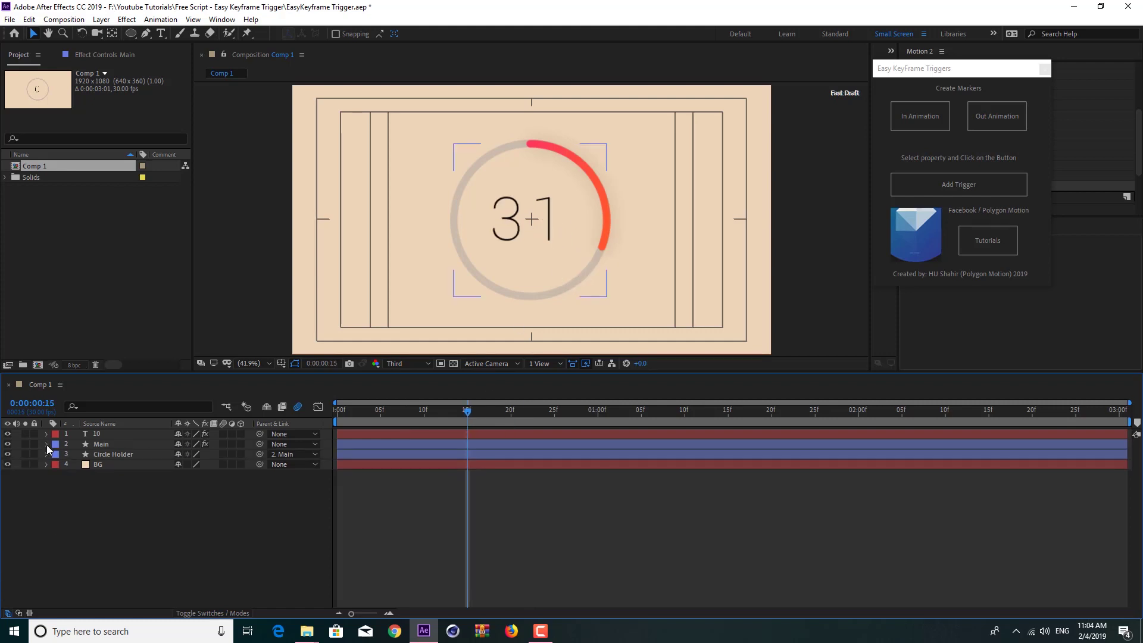
pyautogui.click(47, 444)
pyautogui.click(78, 454)
pyautogui.click(93, 474)
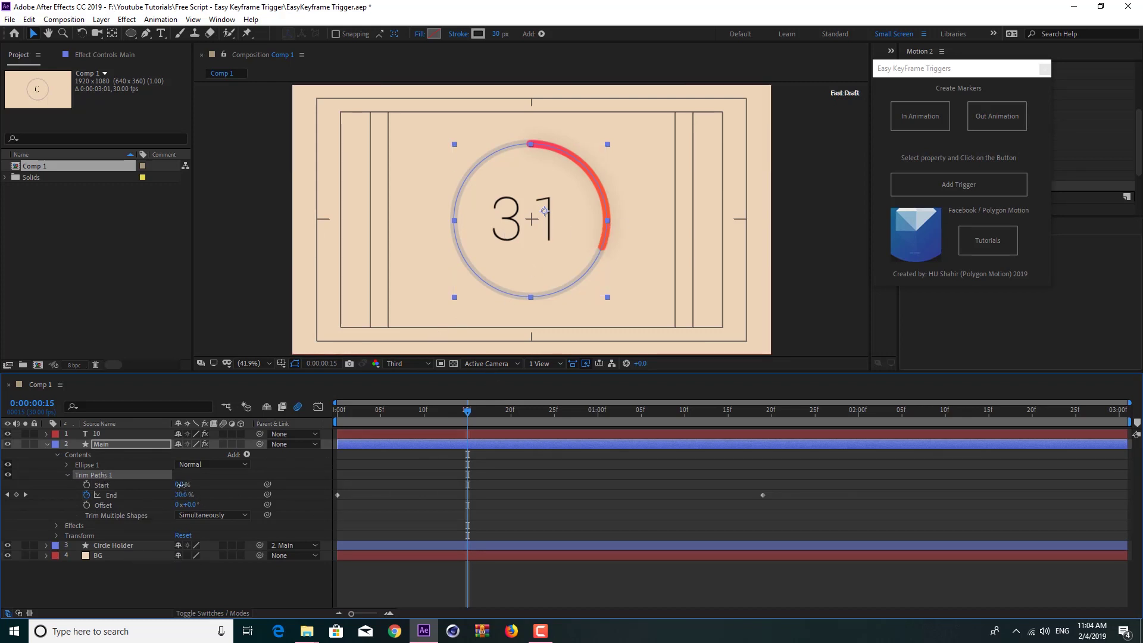
pyautogui.moveTo(179, 485)
pyautogui.mouseDown()
pyautogui.moveTo(202, 480)
pyautogui.moveTo(178, 488)
pyautogui.mouseUp()
pyautogui.click(112, 496)
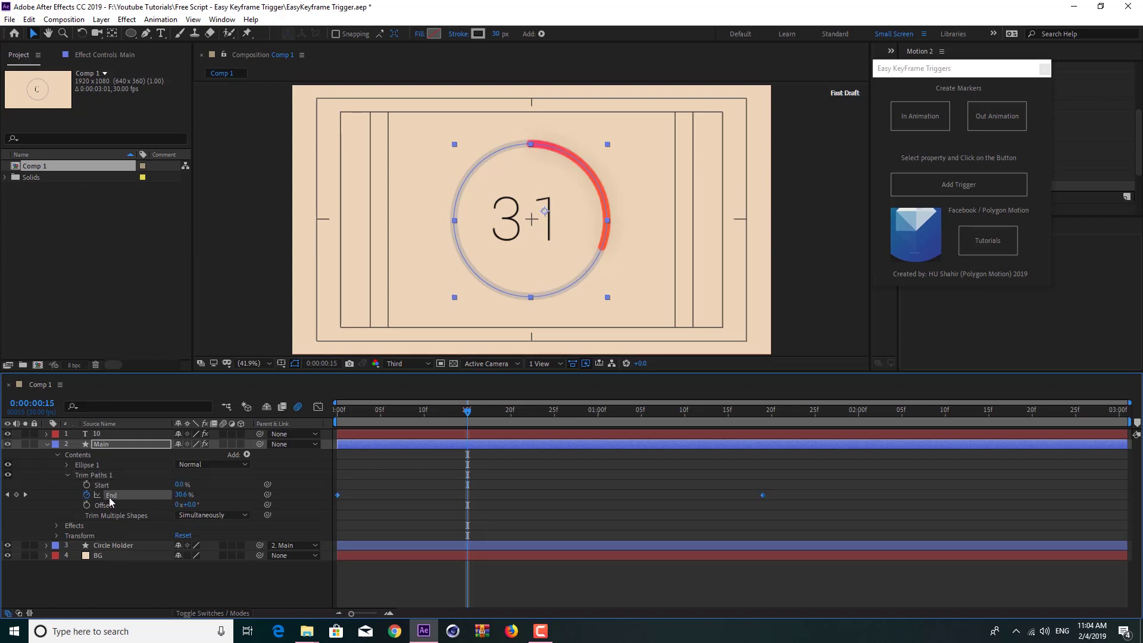
# Return to the comp's start and play a preview of the countdown
pyautogui.moveTo(467, 412); pyautogui.dragTo(344, 419)
pyautogui.press('space')
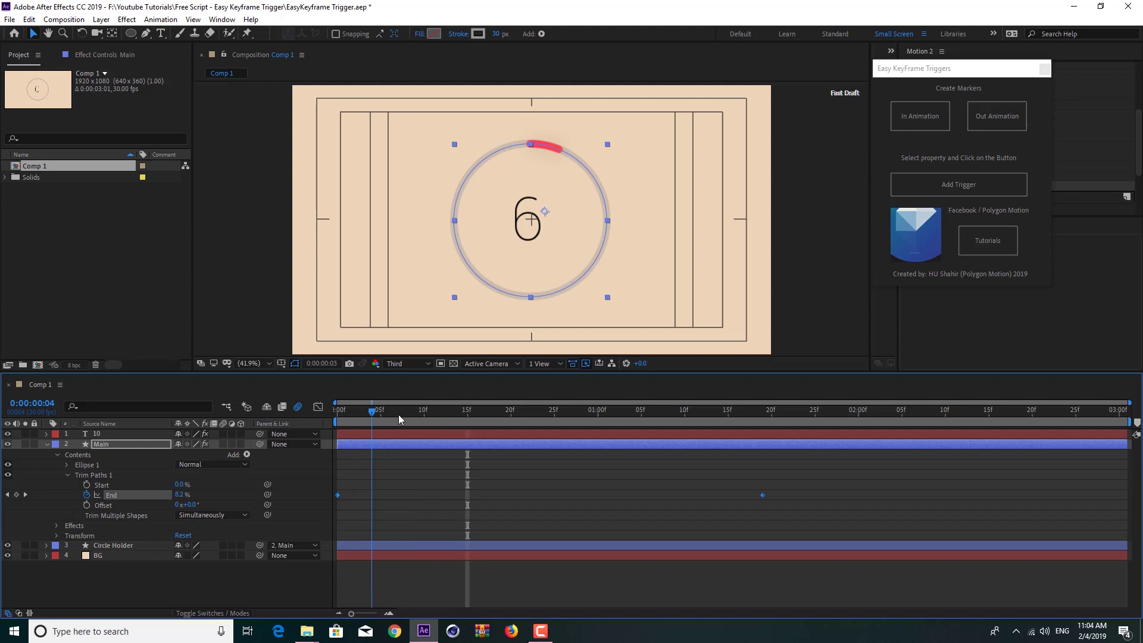
pyautogui.press('space')
pyautogui.click(609, 573)
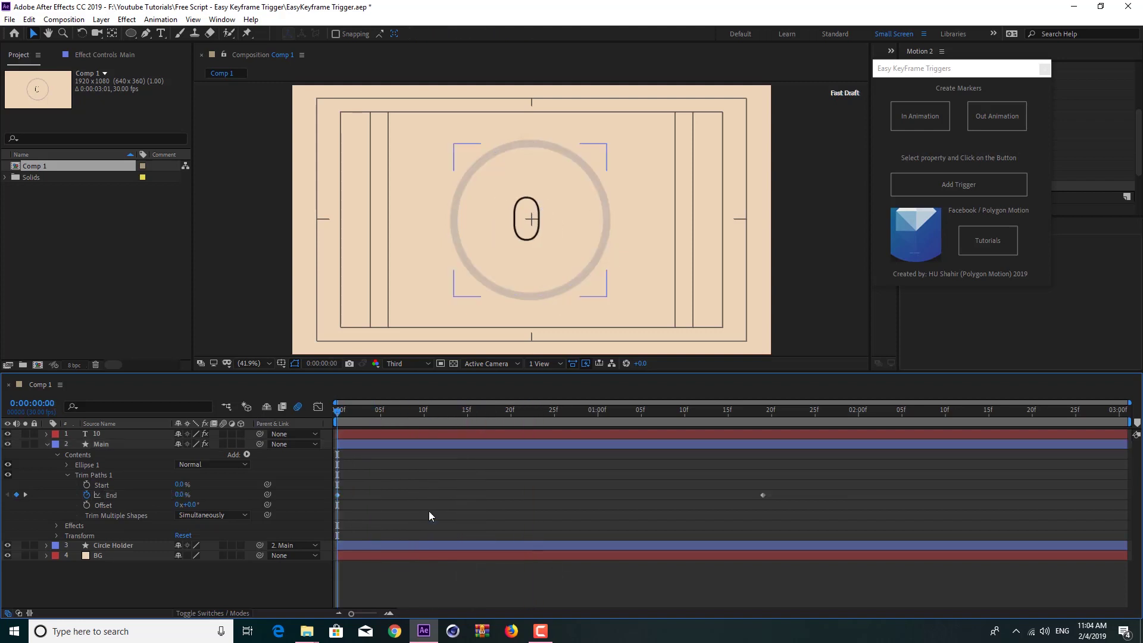
# Re-key End at 0% on the first frame and 100% at 0:00:01:00
pyautogui.click(88, 498)
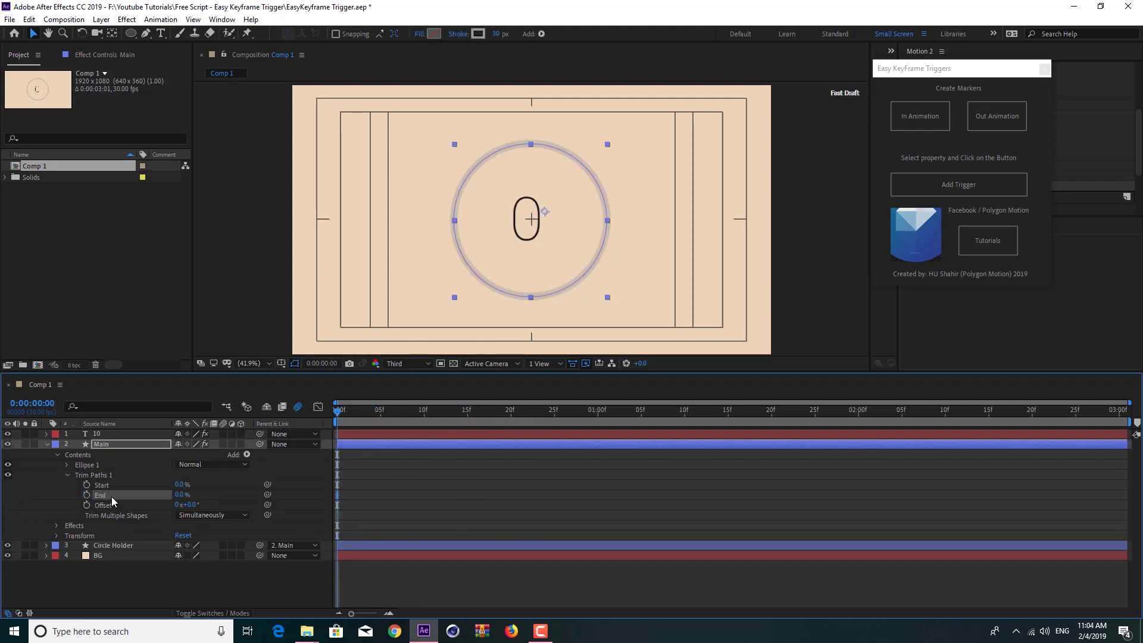
pyautogui.click(87, 494)
pyautogui.click(485, 411)
pyautogui.moveTo(498, 420); pyautogui.dragTo(600, 420)
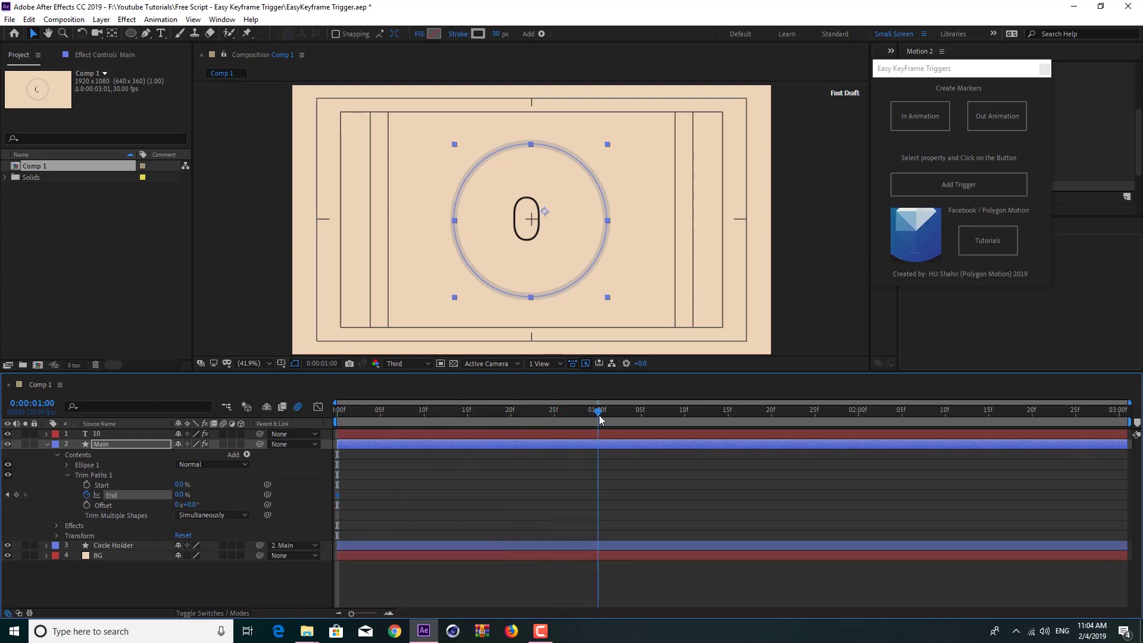
pyautogui.click(182, 494)
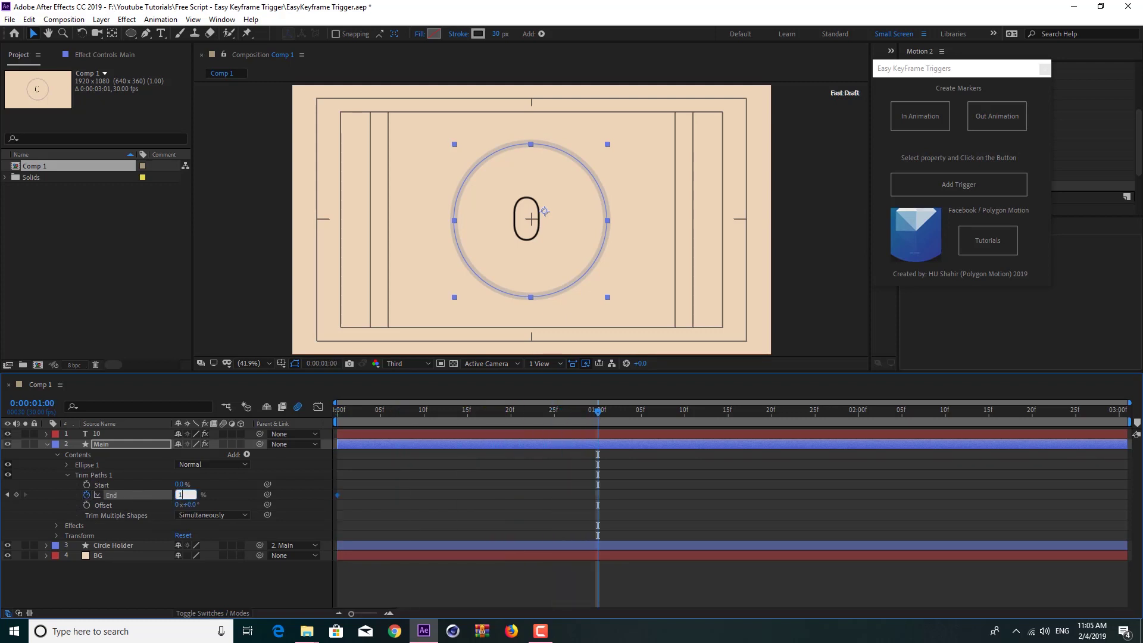
pyautogui.write('100')
pyautogui.press('Return')
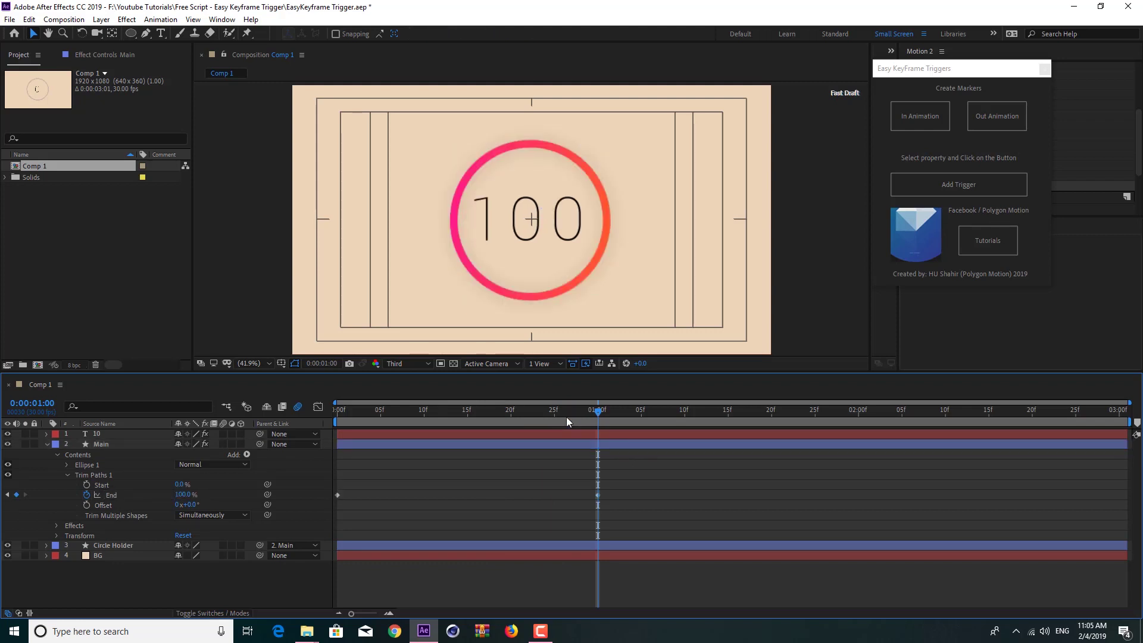
# Scrub the countdown to check End reads 53.3% at 0:00:00:16
pyautogui.click(485, 420)
pyautogui.moveTo(454, 420); pyautogui.dragTo(473, 439)
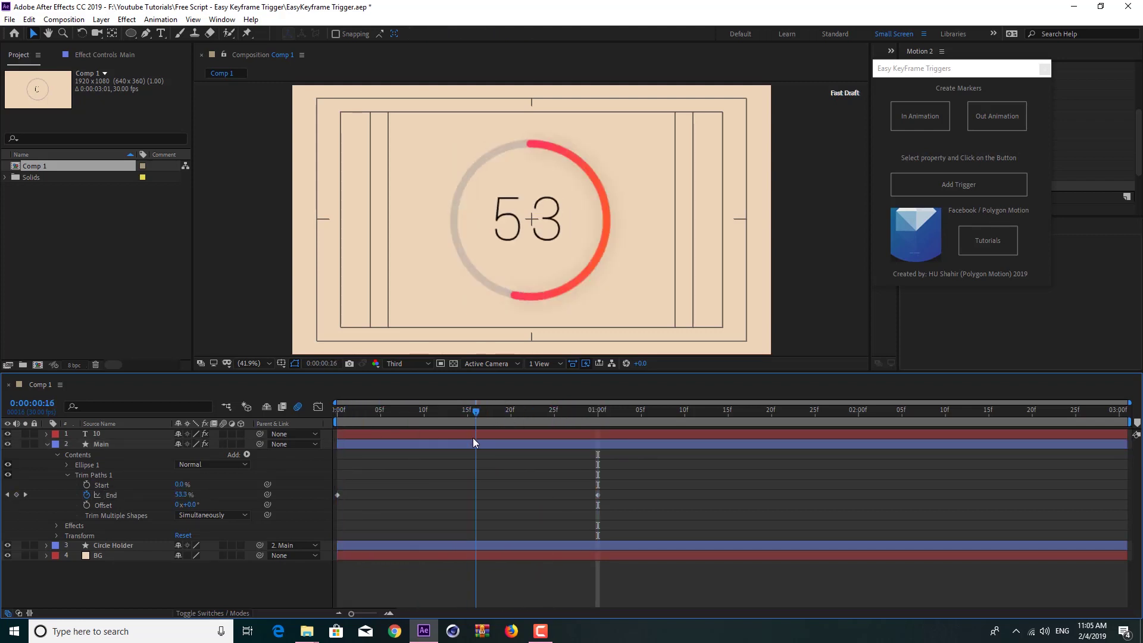
pyautogui.click(474, 440)
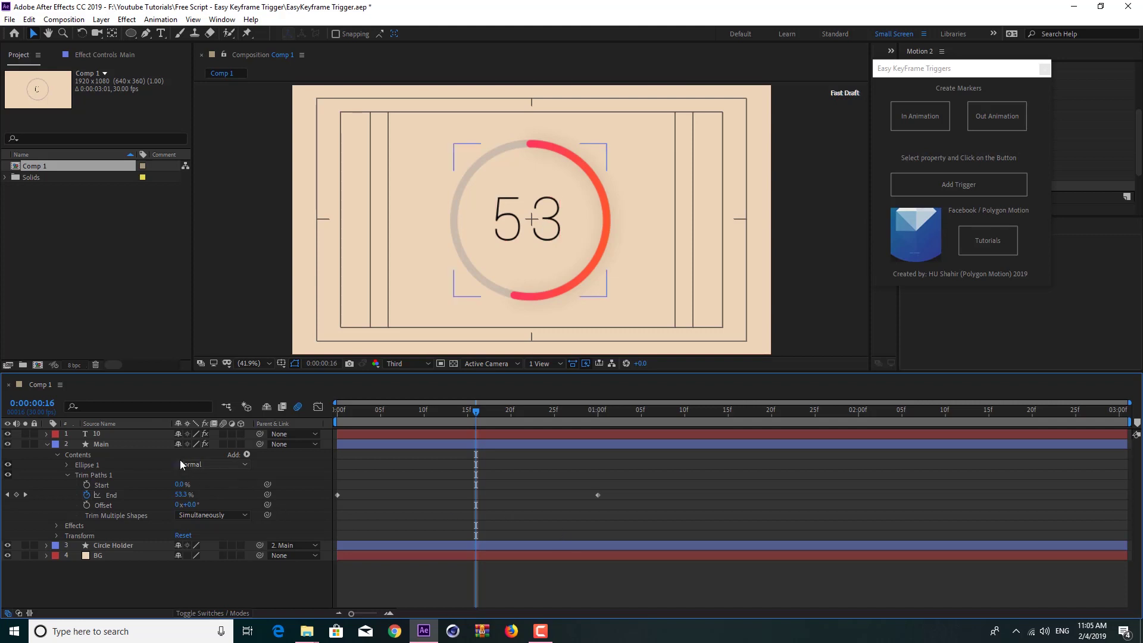
pyautogui.click(65, 436)
pyautogui.click(47, 434)
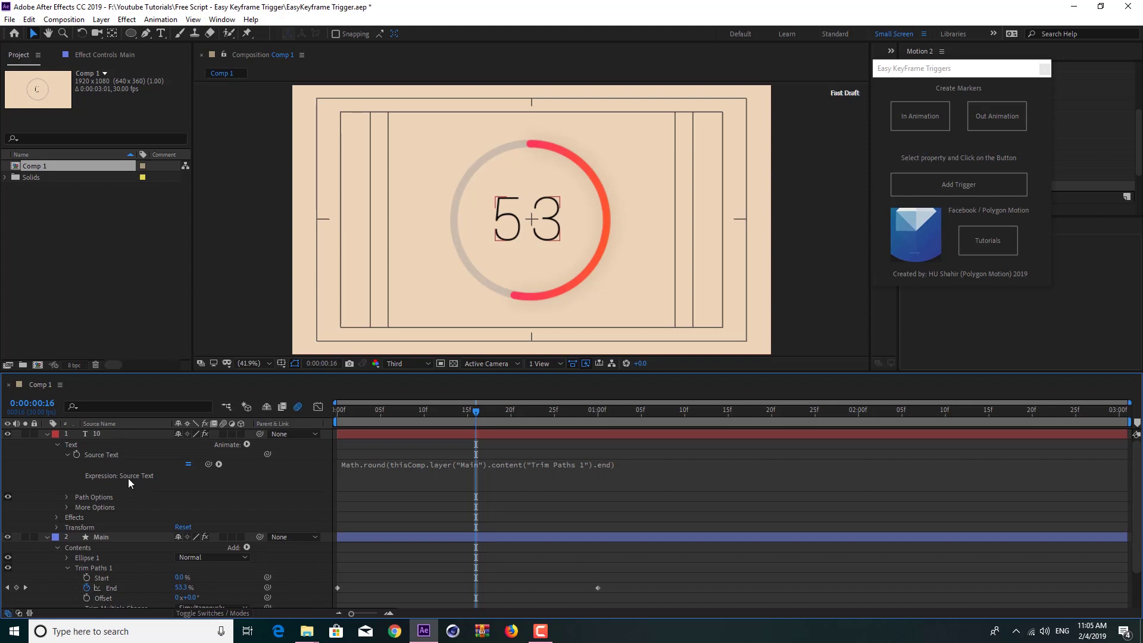
pyautogui.scroll(-2, 127, 478)
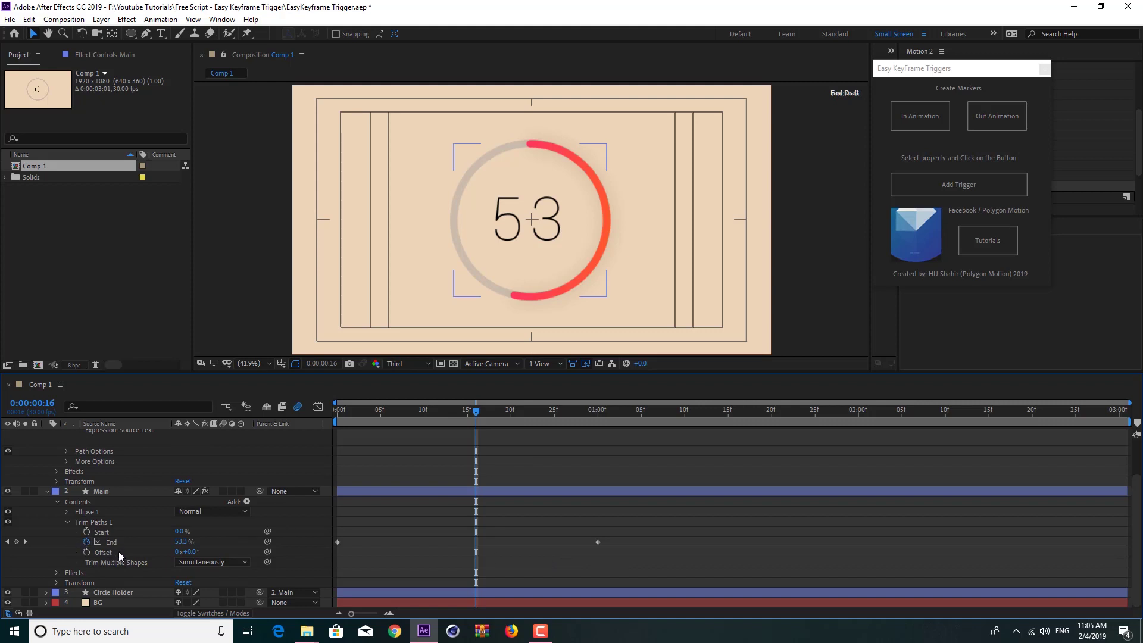
pyautogui.scroll(2, 465, 512)
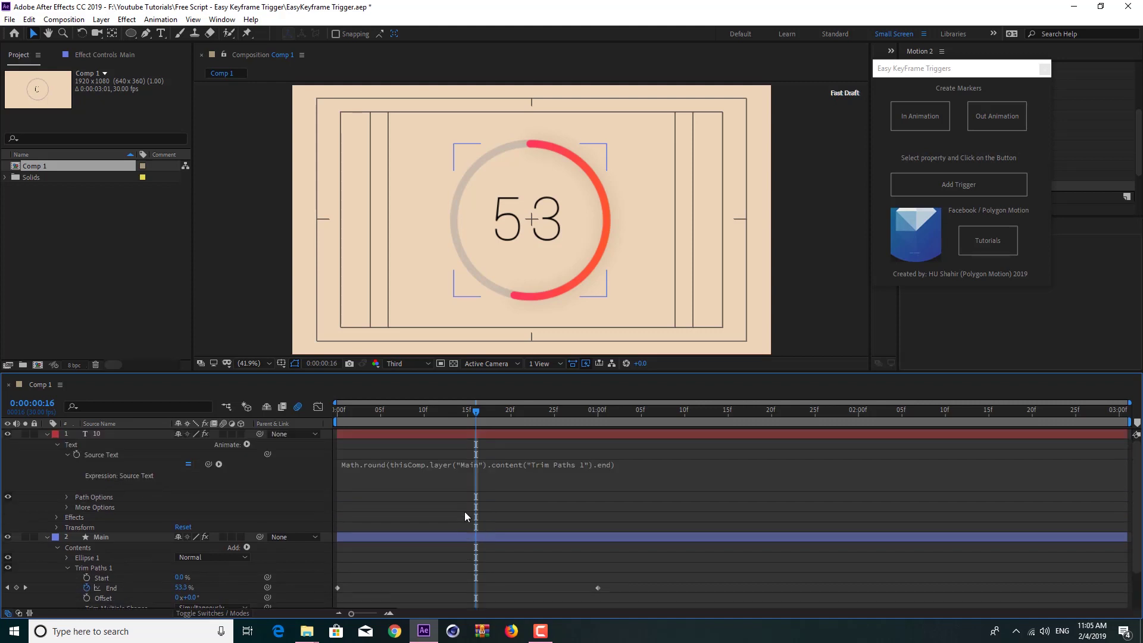
pyautogui.click(47, 433)
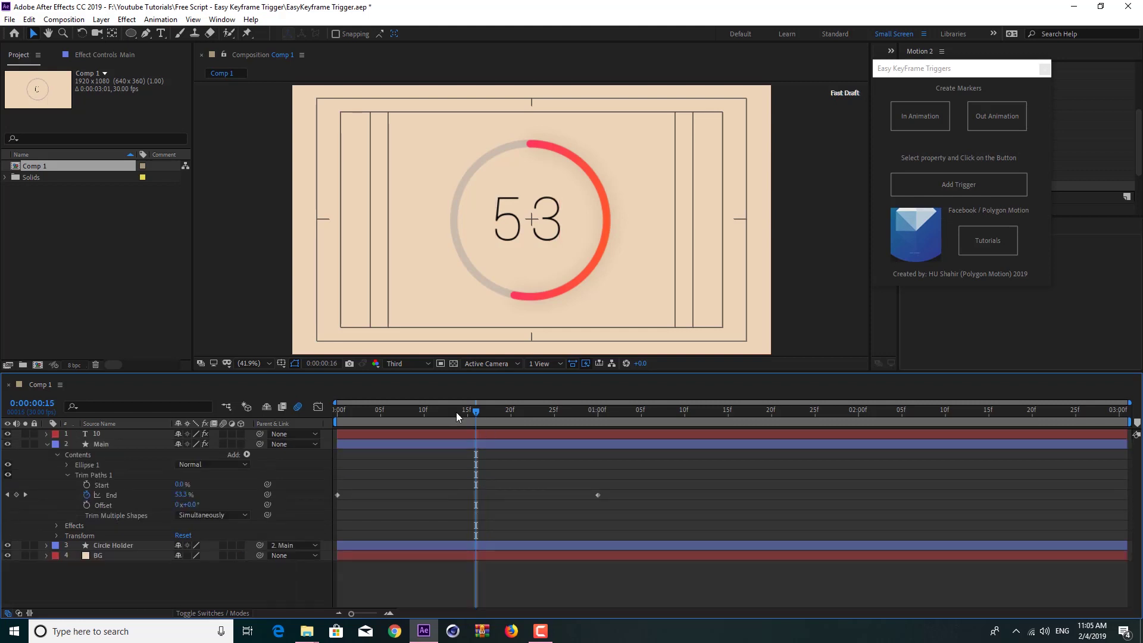
# Apply Keyframe Assistant > Easy Ease to both End keyframes
pyautogui.press('Home')
pyautogui.moveTo(684, 488); pyautogui.dragTo(328, 528)
pyautogui.rightClick(599, 495)
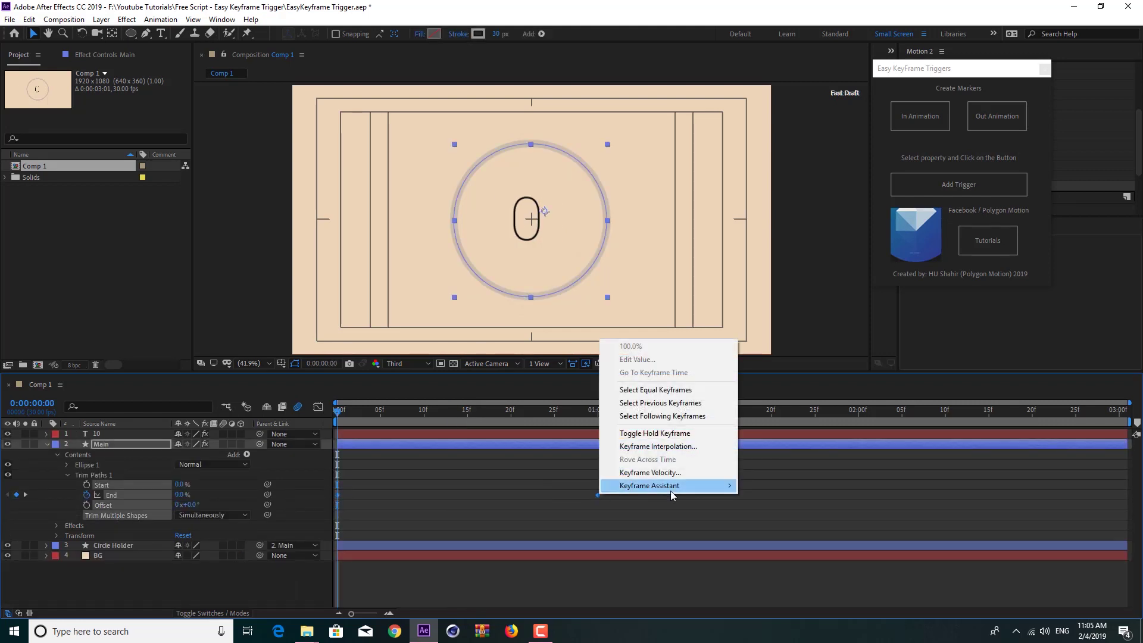
pyautogui.moveTo(670, 491)
pyautogui.click(768, 525)
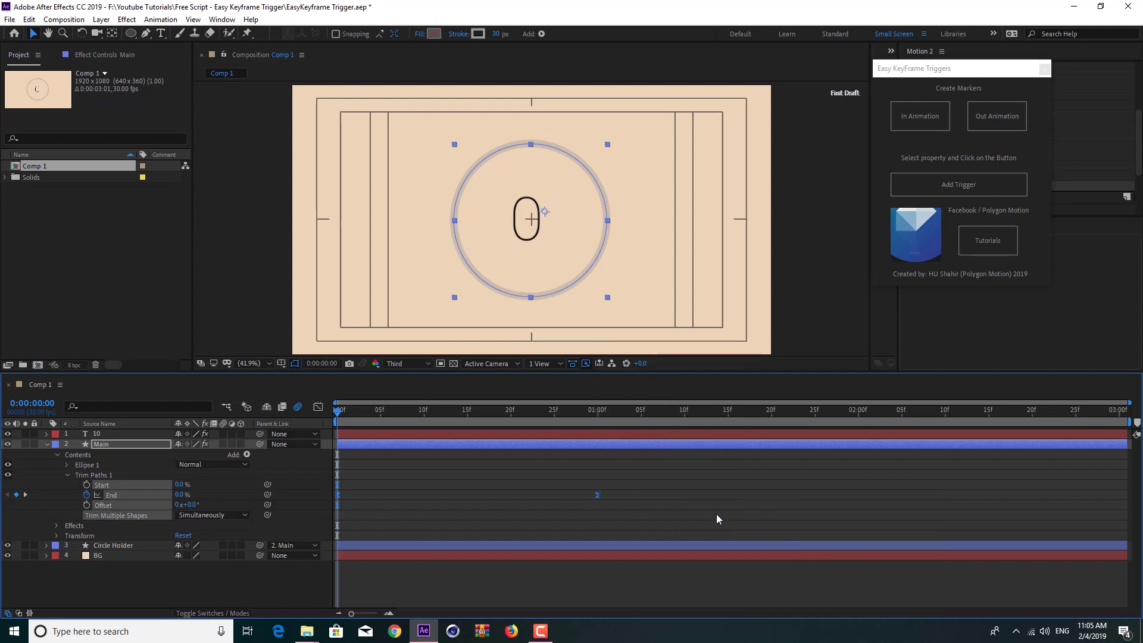
# Preview the eased countdown and park at 14 frames, where End reads 45.0%
pyautogui.press('space')
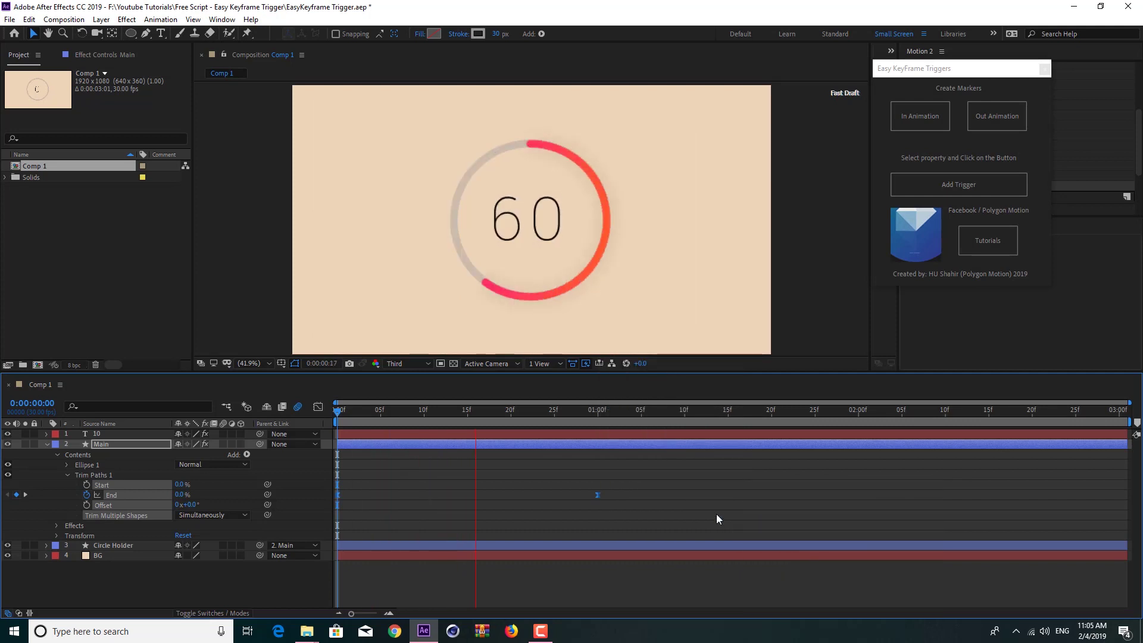
pyautogui.press('space')
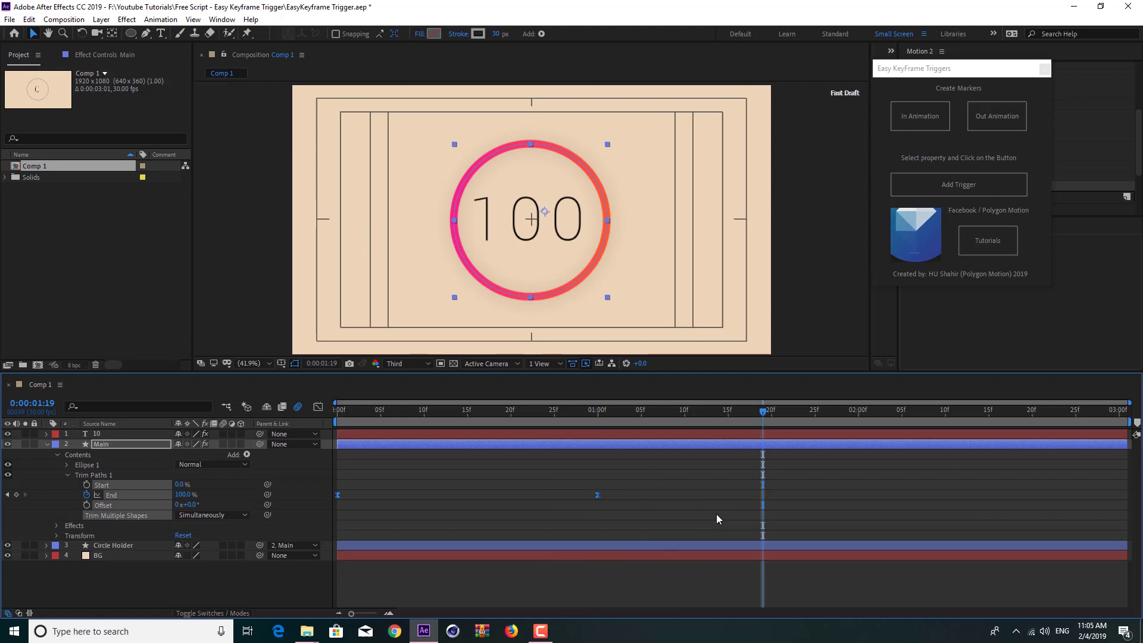
pyautogui.click(716, 513)
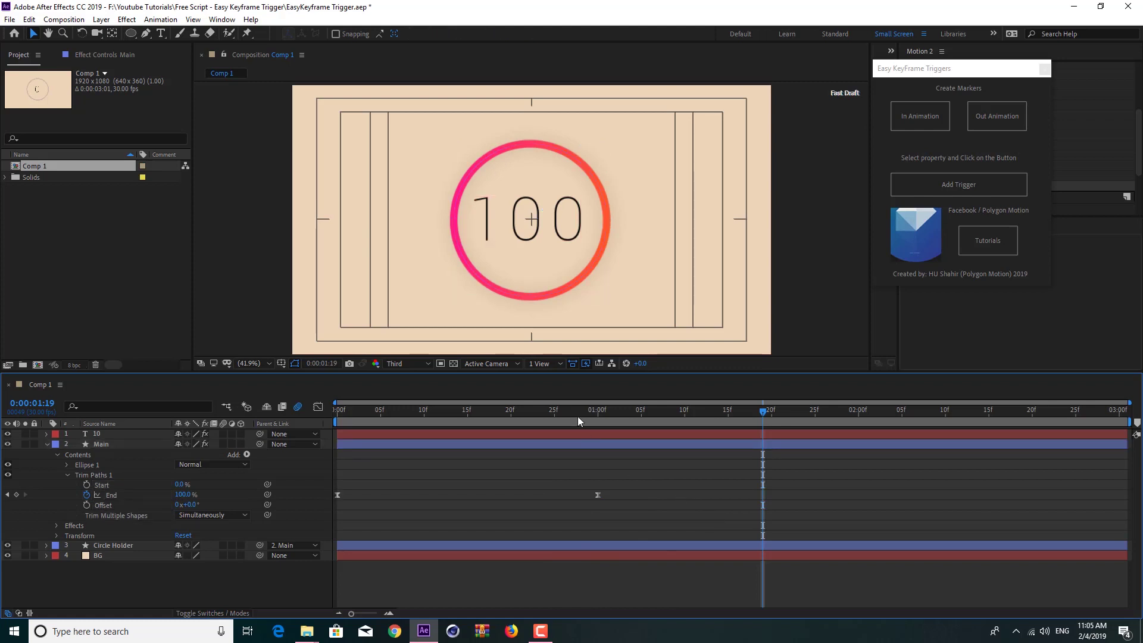
pyautogui.click(502, 417)
pyautogui.click(458, 419)
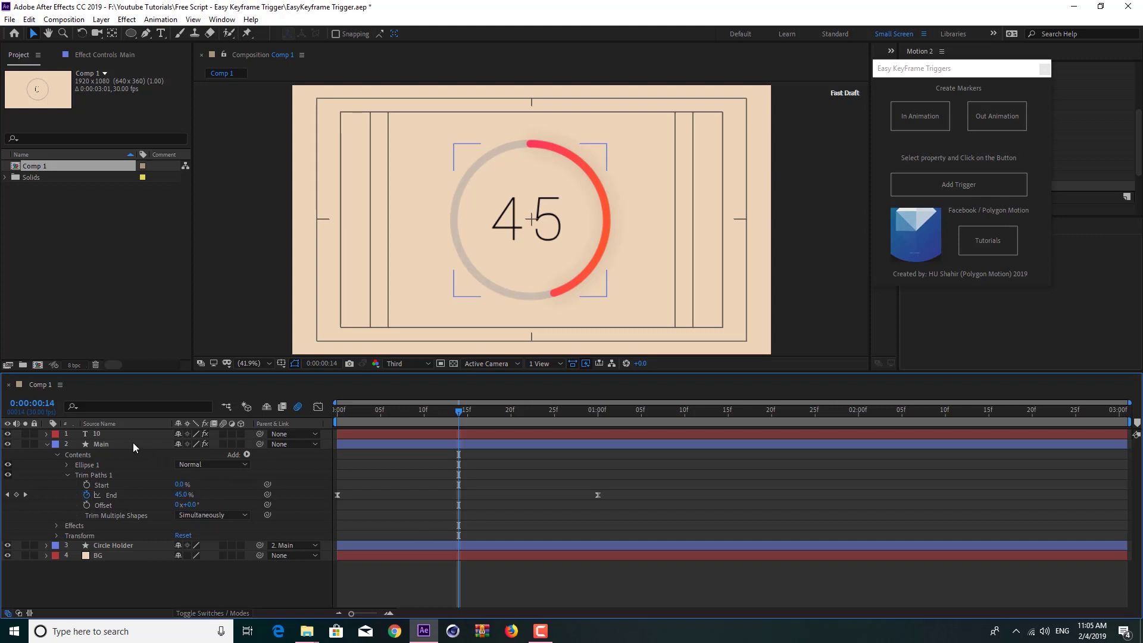
# Show only Main's keyed End property with U, test-drag the last keyframe, then undo it back to 1:00
pyautogui.click(602, 443)
pyautogui.press('u')
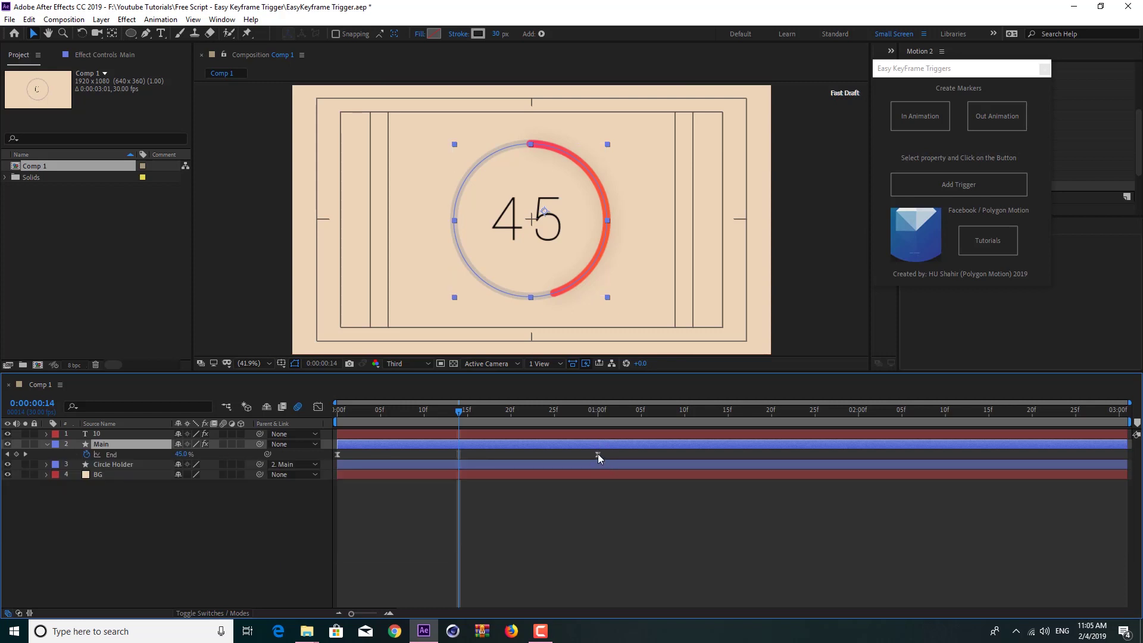
pyautogui.moveTo(598, 454); pyautogui.dragTo(724, 456)
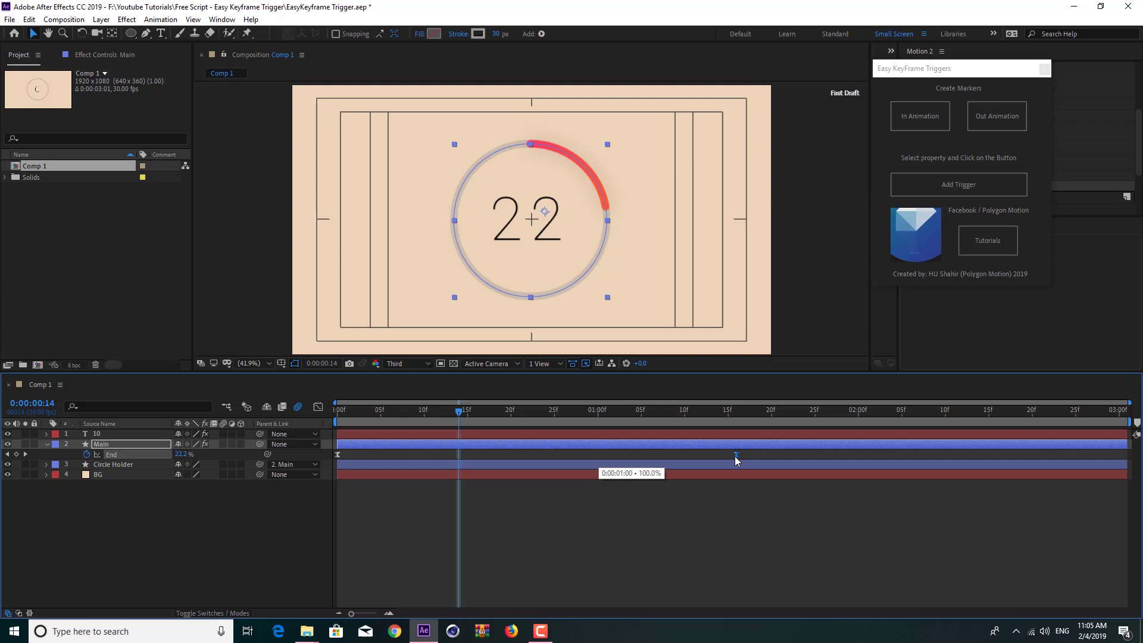
pyautogui.hotkey('ctrl', 'z')
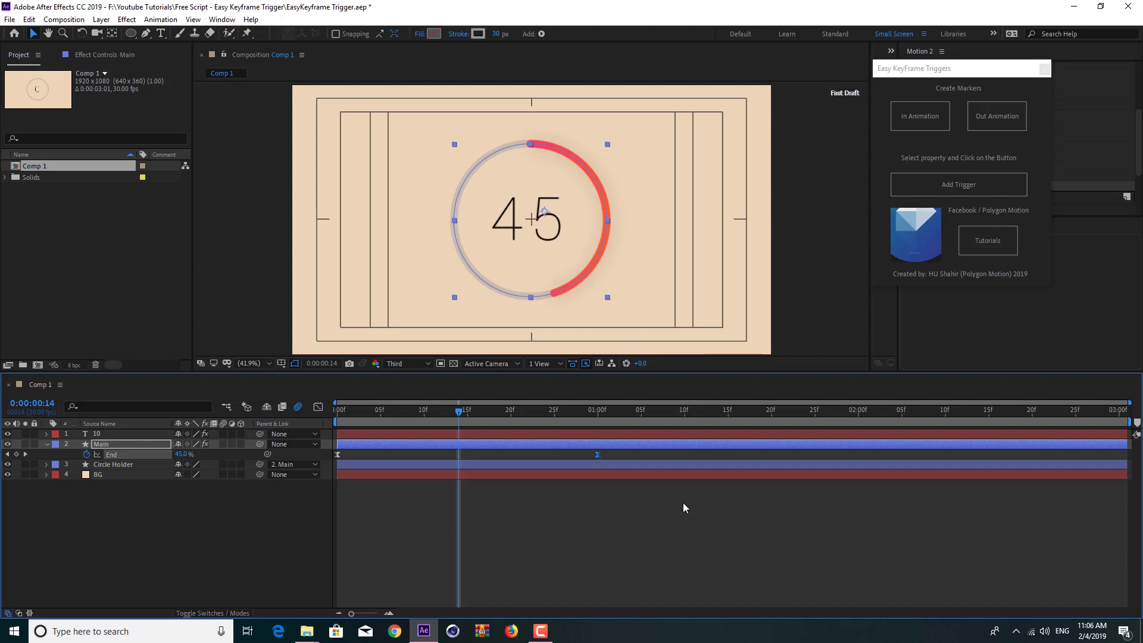
# Deselect Main and move the Easy KeyFrame Triggers window lower beside the composition
pyautogui.click(683, 503)
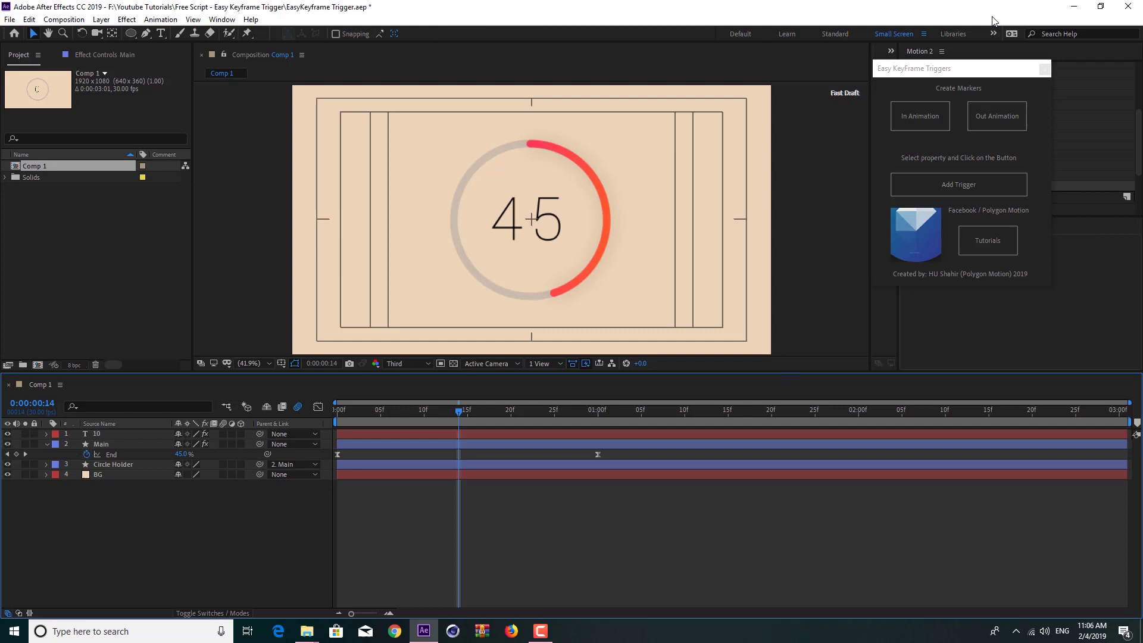
pyautogui.click(929, 73)
pyautogui.moveTo(928, 72); pyautogui.dragTo(902, 176)
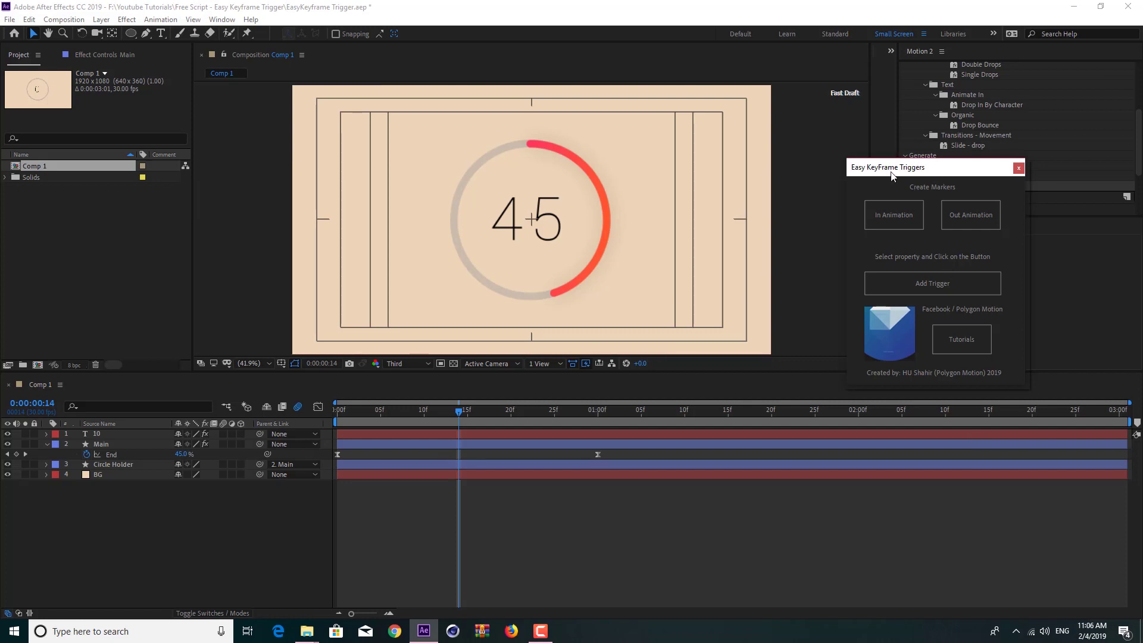
pyautogui.moveTo(891, 173); pyautogui.dragTo(917, 167)
# Set the time to 10 frames, collapse the Main layer, and nudge the triggers window down
pyautogui.click(424, 416)
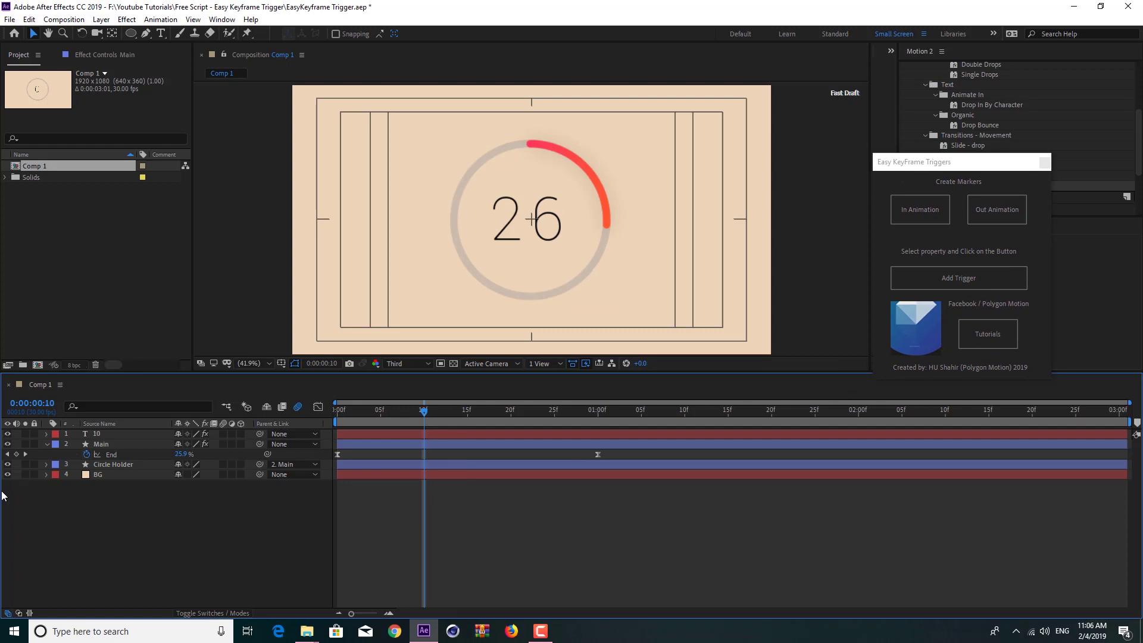
pyautogui.click(52, 445)
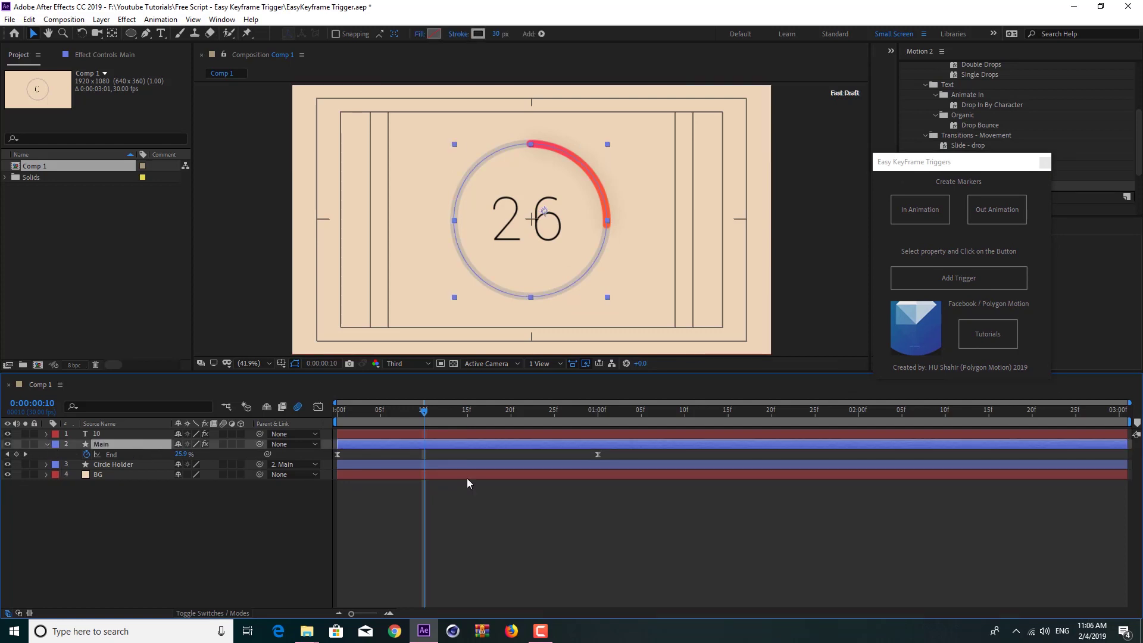
pyautogui.click(47, 447)
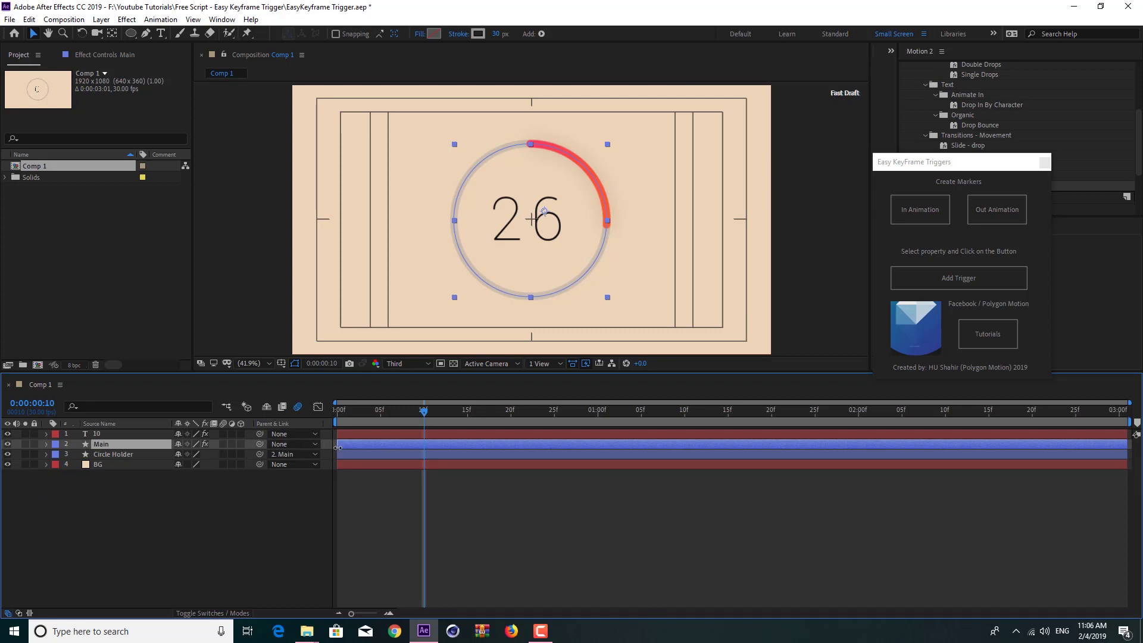
pyautogui.moveTo(924, 166); pyautogui.dragTo(923, 185)
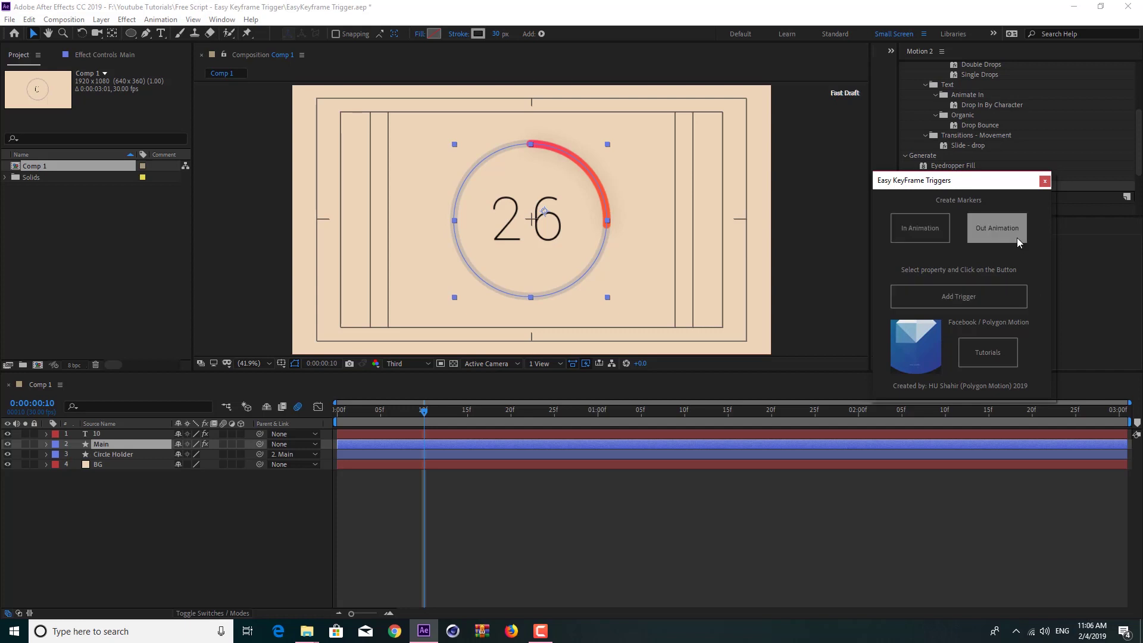
# Add an In Animation marker to Main, move it to about 10f, and preview
pyautogui.click(926, 231)
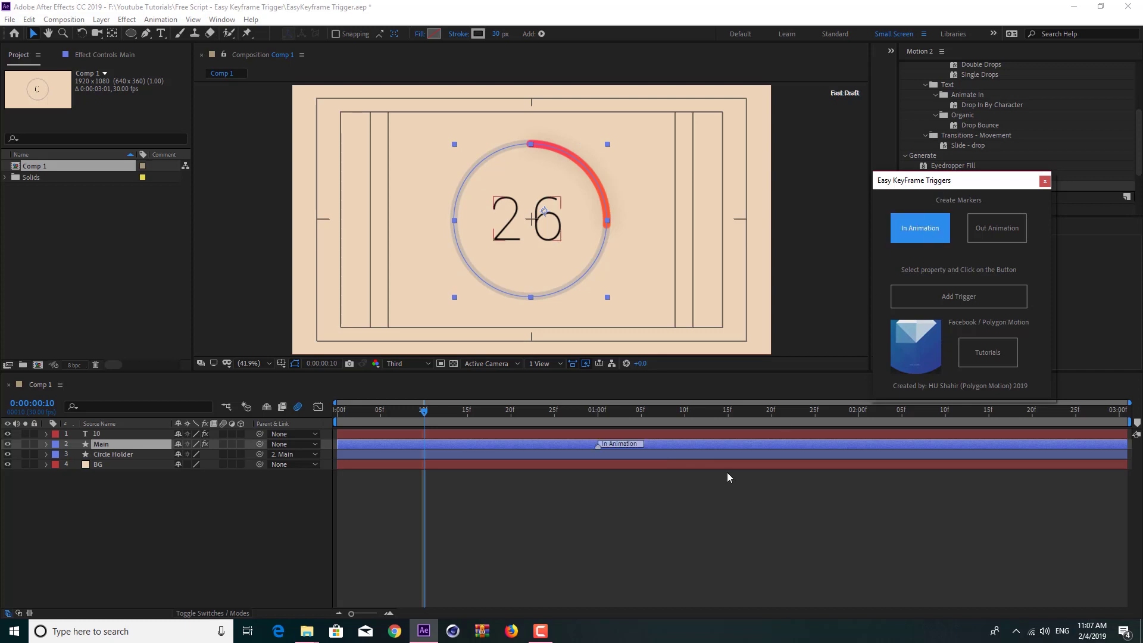
pyautogui.click(600, 444)
pyautogui.moveTo(598, 445); pyautogui.dragTo(415, 444)
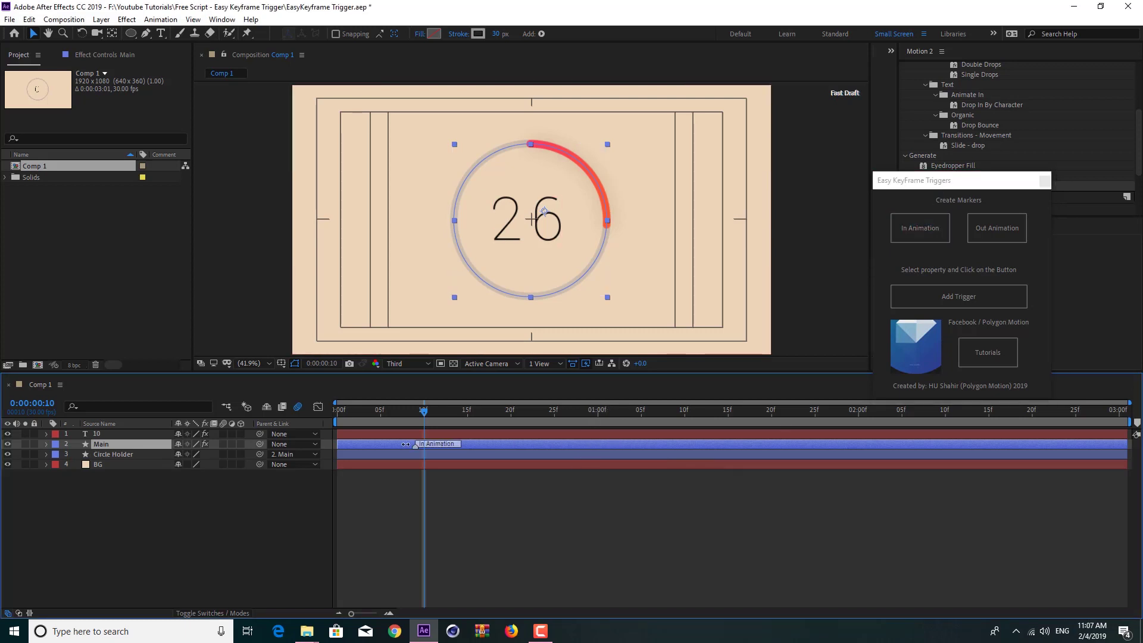
pyautogui.press('space')
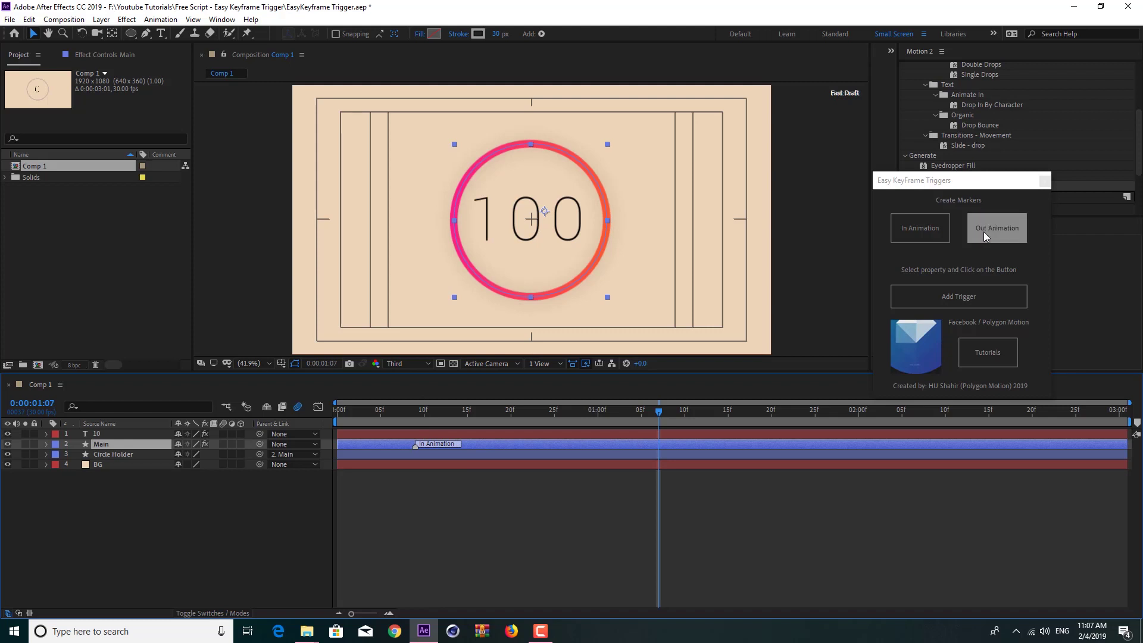
# Add an Out Animation marker, move it to about 01:05, and preview the countdown
pyautogui.click(988, 228)
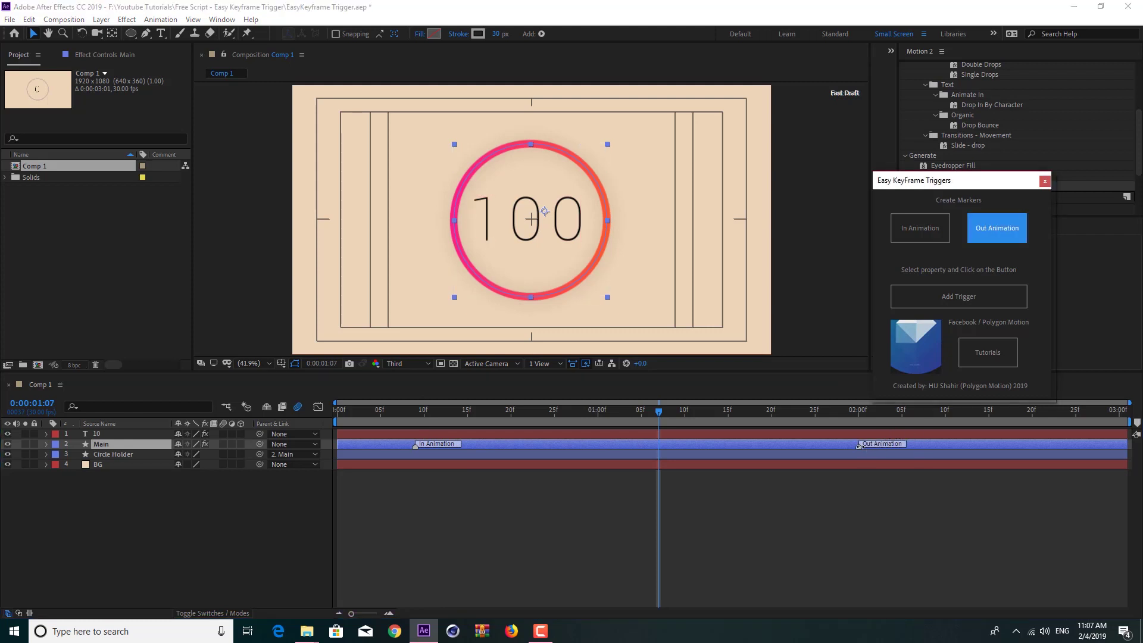
pyautogui.moveTo(879, 447); pyautogui.dragTo(661, 446)
pyautogui.click(624, 417)
pyautogui.press('space')
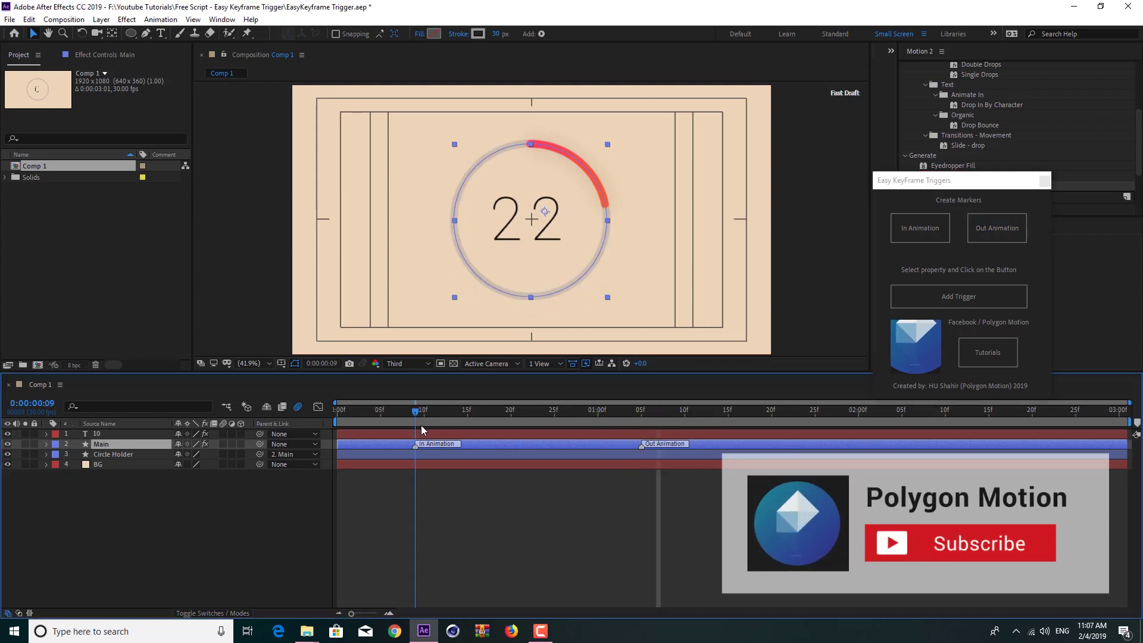
pyautogui.press('space')
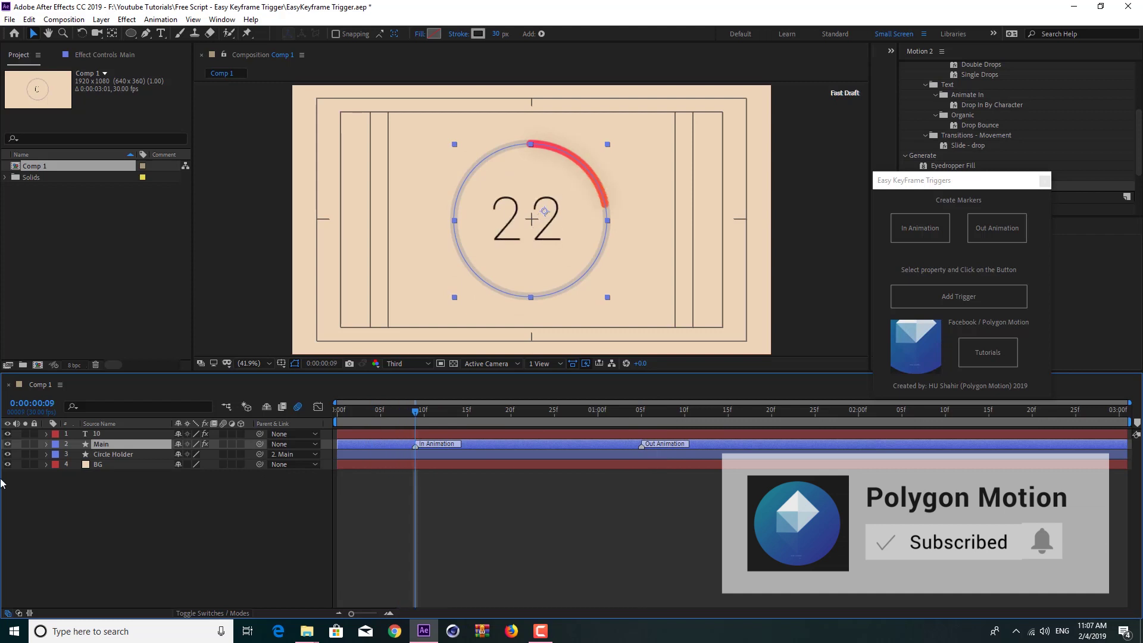
# Reveal Main's End keyframes and link them to the markers with Add Trigger
pyautogui.press('u')
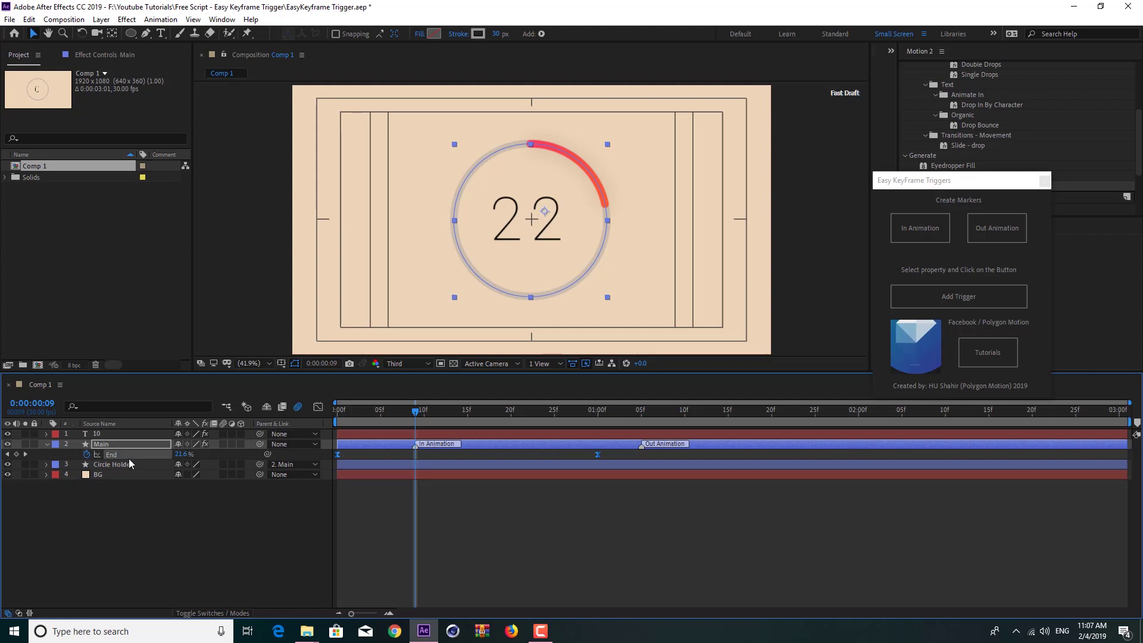
pyautogui.click(972, 304)
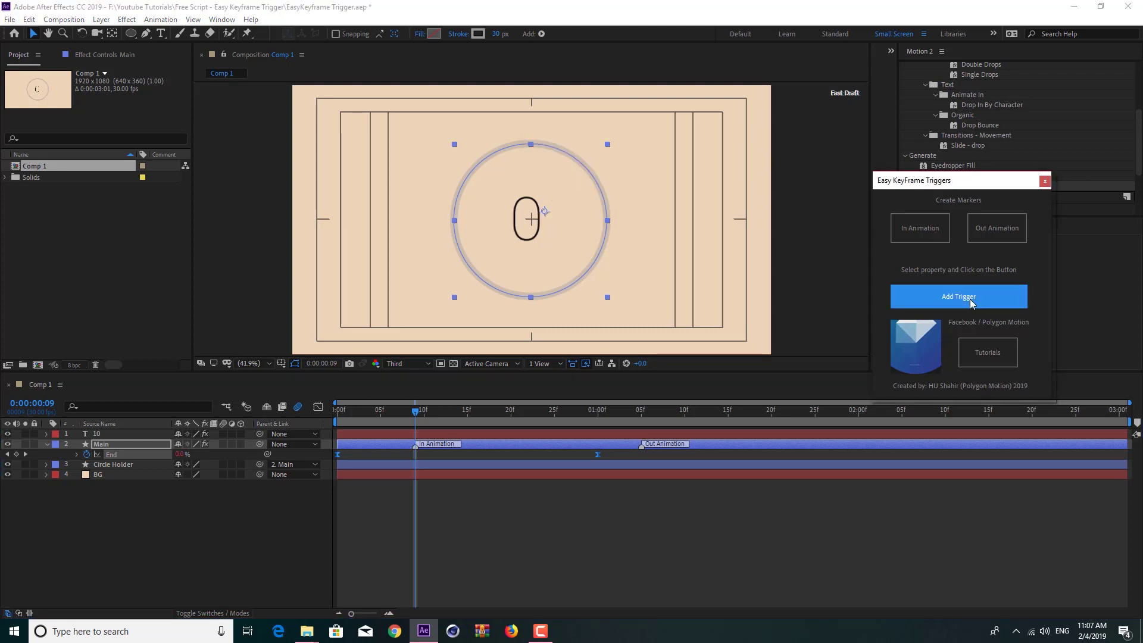
pyautogui.click(620, 521)
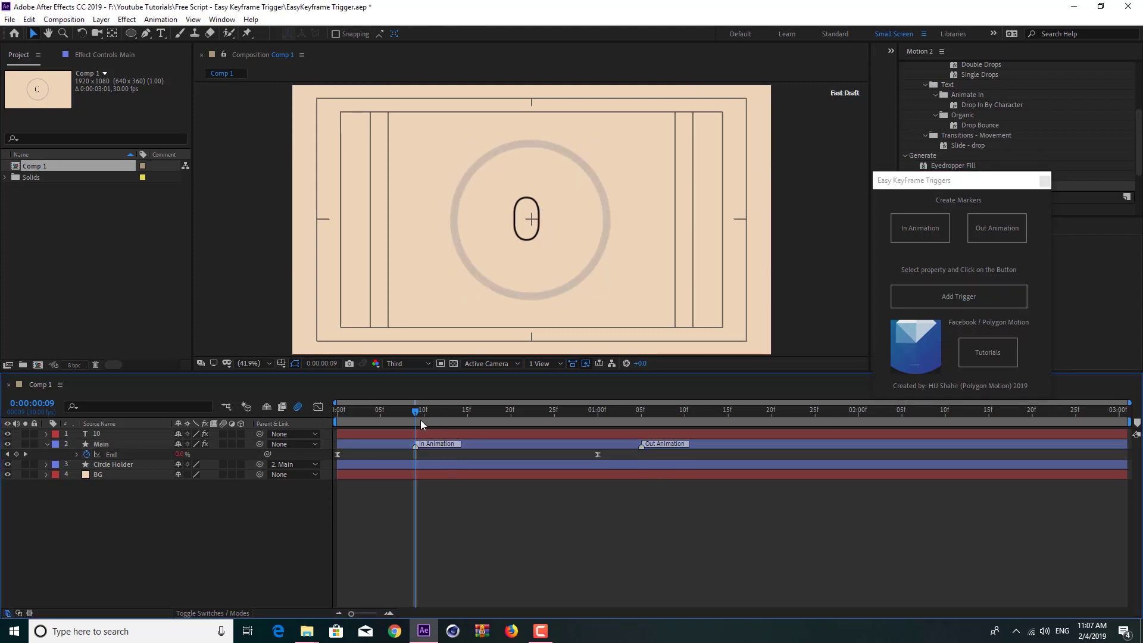
# Move Main's In Animation marker to 0f, undoing a slip, and its Out Animation marker to the layer's end
pyautogui.moveTo(420, 420)
pyautogui.mouseDown()
pyautogui.moveTo(442, 416)
pyautogui.moveTo(405, 420)
pyautogui.moveTo(425, 421)
pyautogui.moveTo(415, 420)
pyautogui.mouseUp()
pyautogui.moveTo(416, 446); pyautogui.dragTo(424, 454)
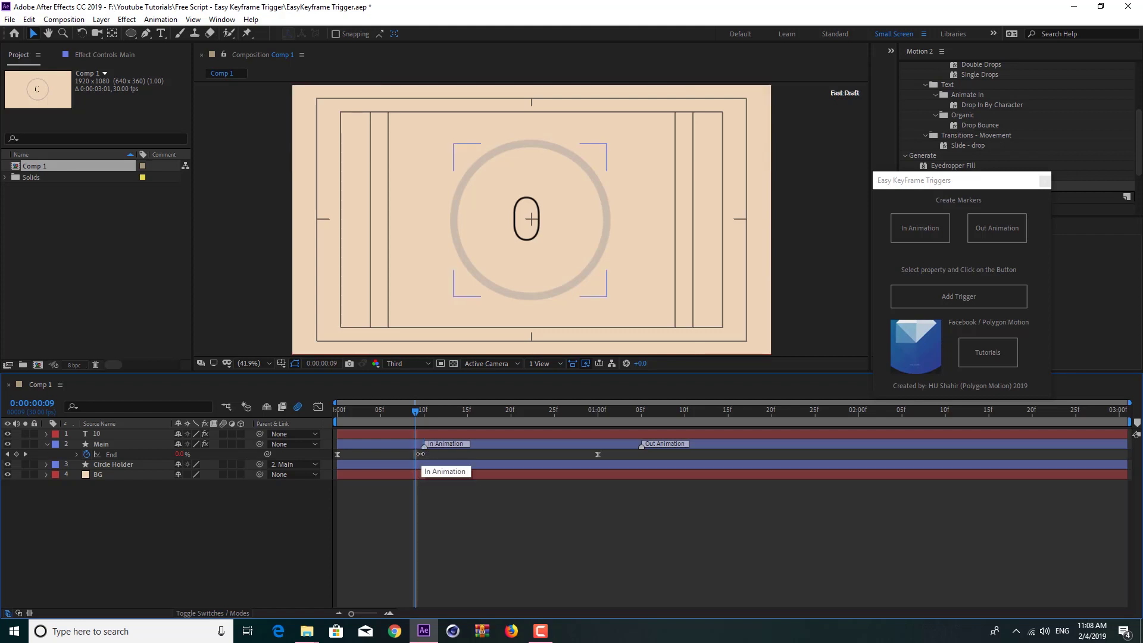
pyautogui.click(47, 444)
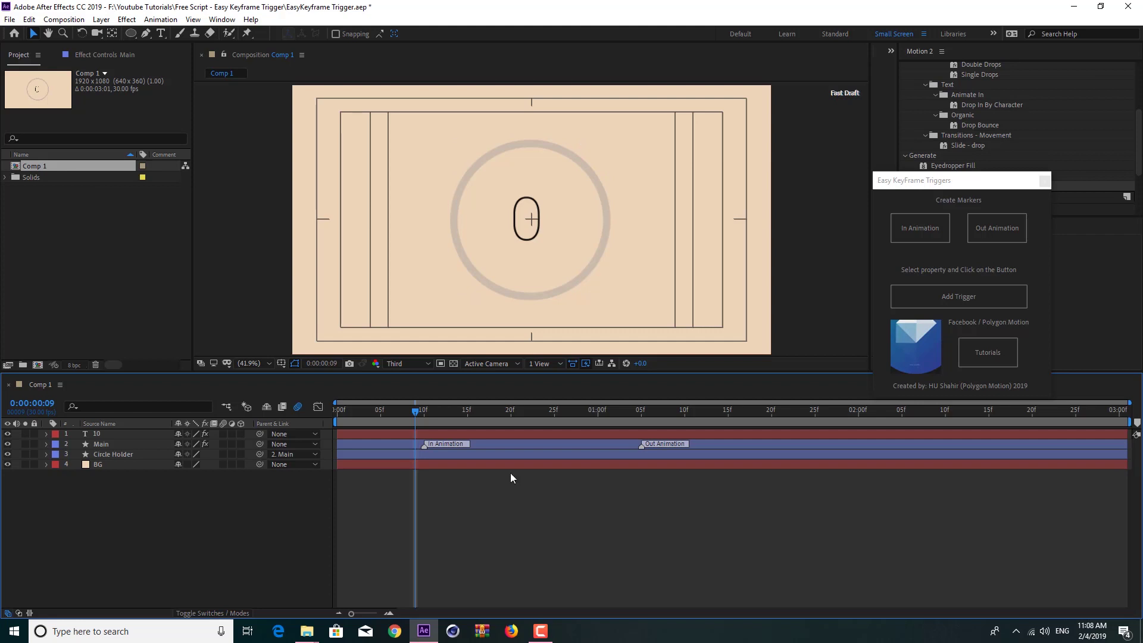
pyautogui.moveTo(424, 447); pyautogui.dragTo(331, 447)
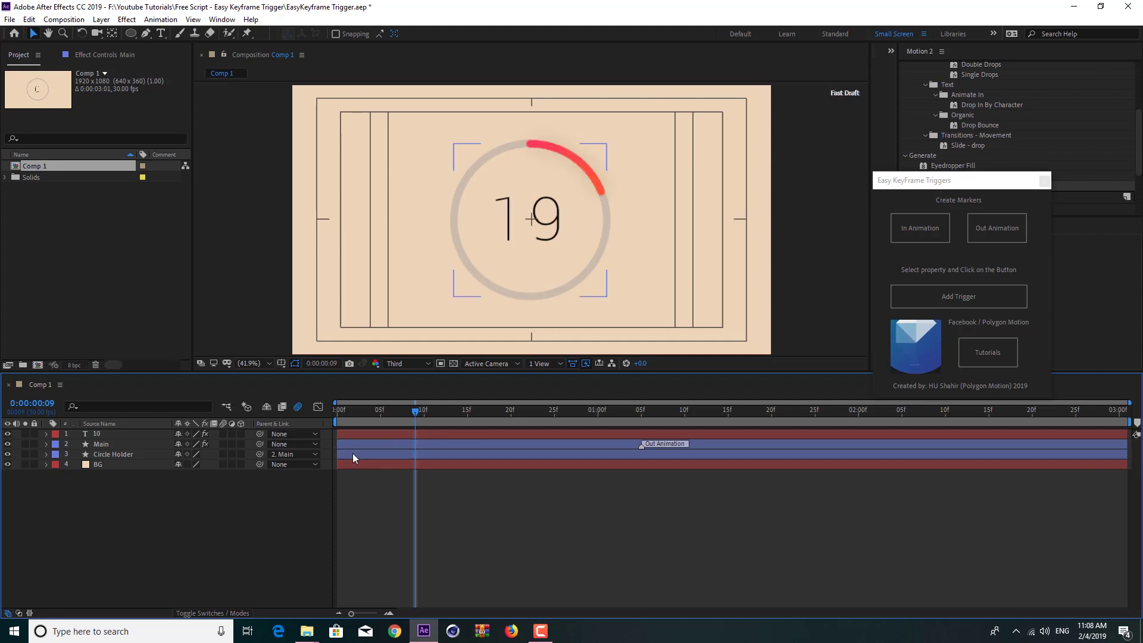
pyautogui.hotkey('ctrl', 'z')
pyautogui.moveTo(424, 444); pyautogui.dragTo(338, 444)
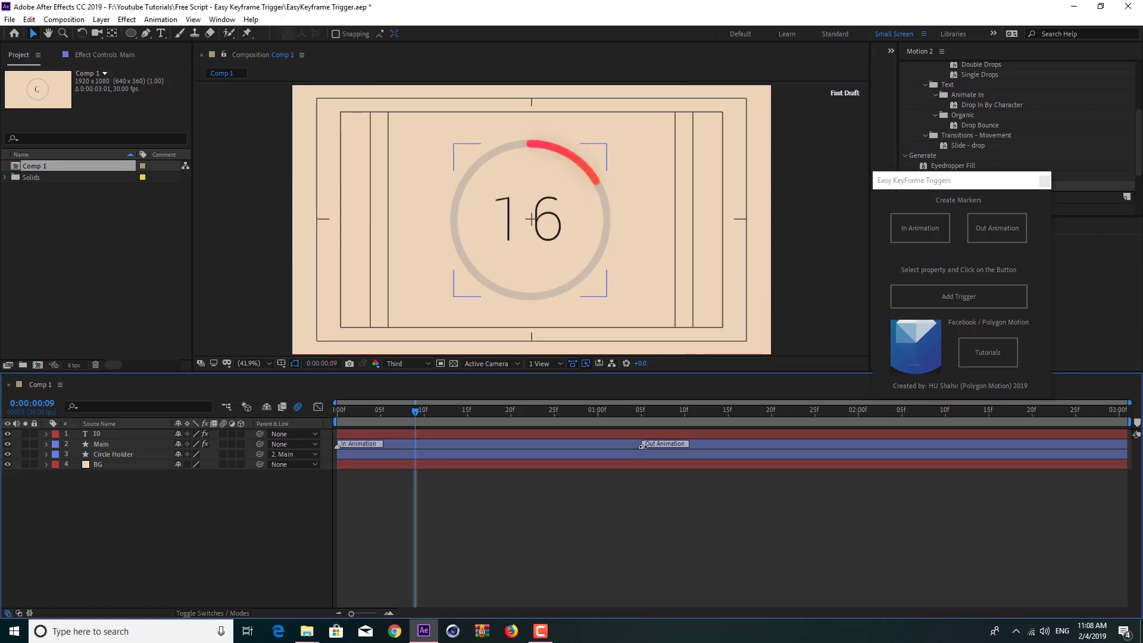
pyautogui.moveTo(643, 445)
pyautogui.mouseDown()
pyautogui.moveTo(1012, 446)
pyautogui.moveTo(1124, 459)
pyautogui.mouseUp()
# Preview the countdown's current timing from the start, with the trigger script panel moved aside
pyautogui.press('Home')
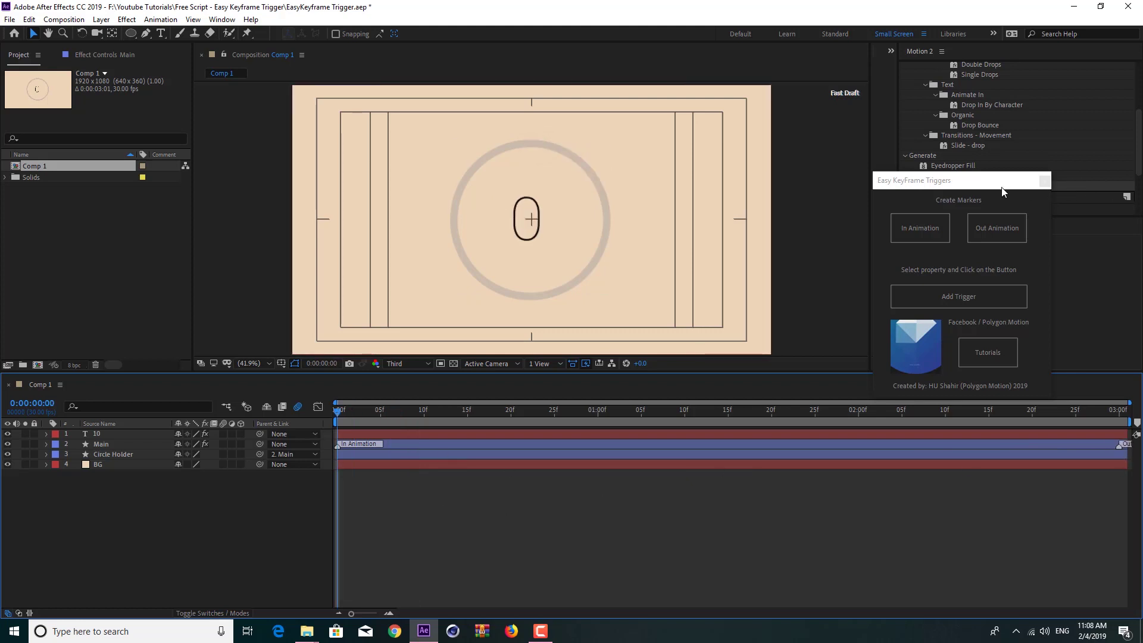
pyautogui.moveTo(1006, 185); pyautogui.dragTo(903, 47)
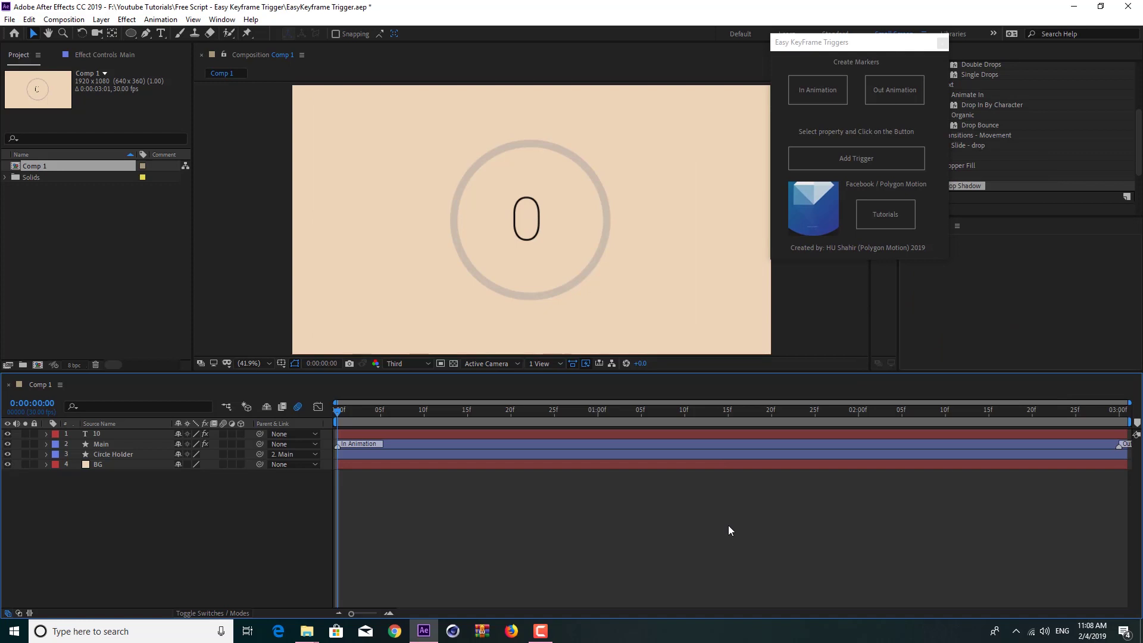
pyautogui.press('space')
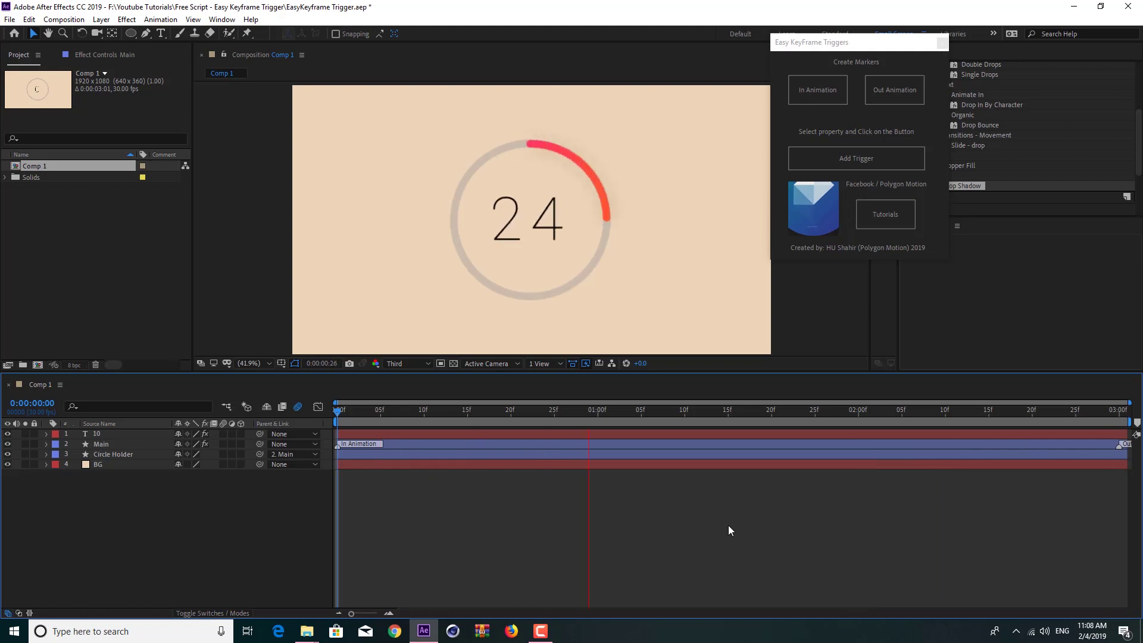
pyautogui.press('space')
# Move the Out Animation marker back to about 0:00:01:04, then preview and confirm the counter reads 100 there
pyautogui.moveTo(1121, 444); pyautogui.dragTo(634, 444)
pyautogui.click(530, 409)
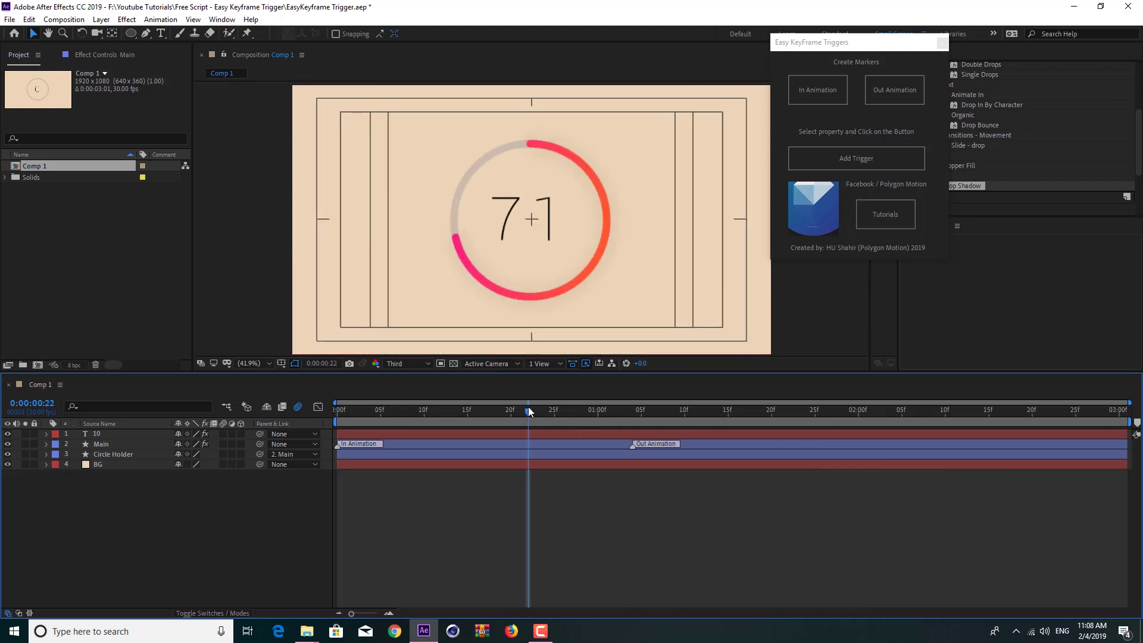
pyautogui.press('Home')
pyautogui.press('space')
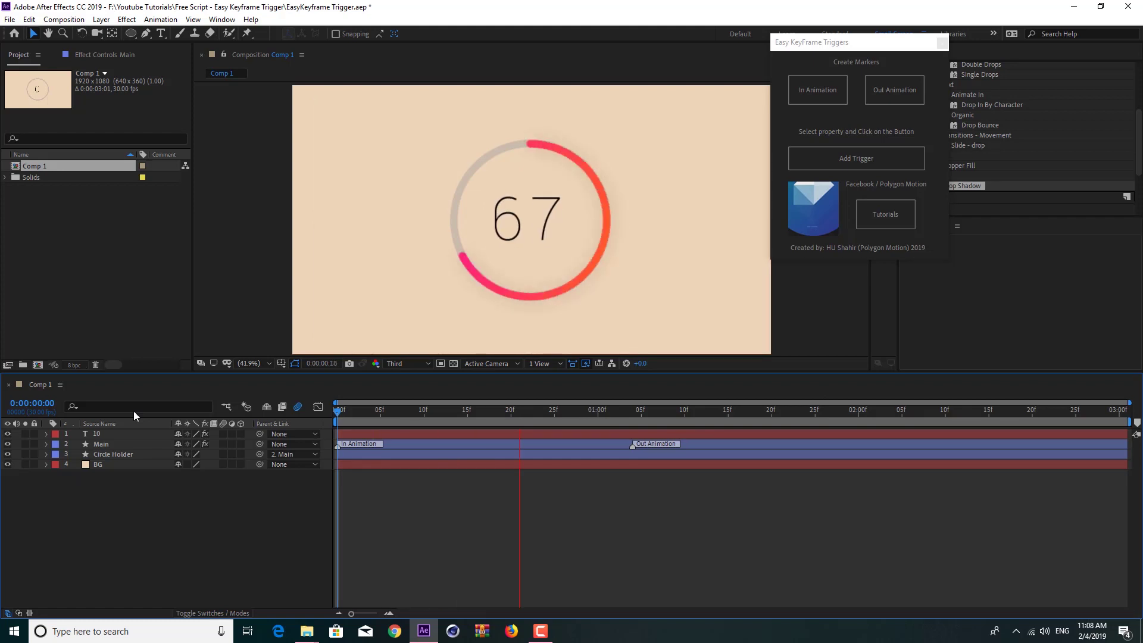
pyautogui.press('space')
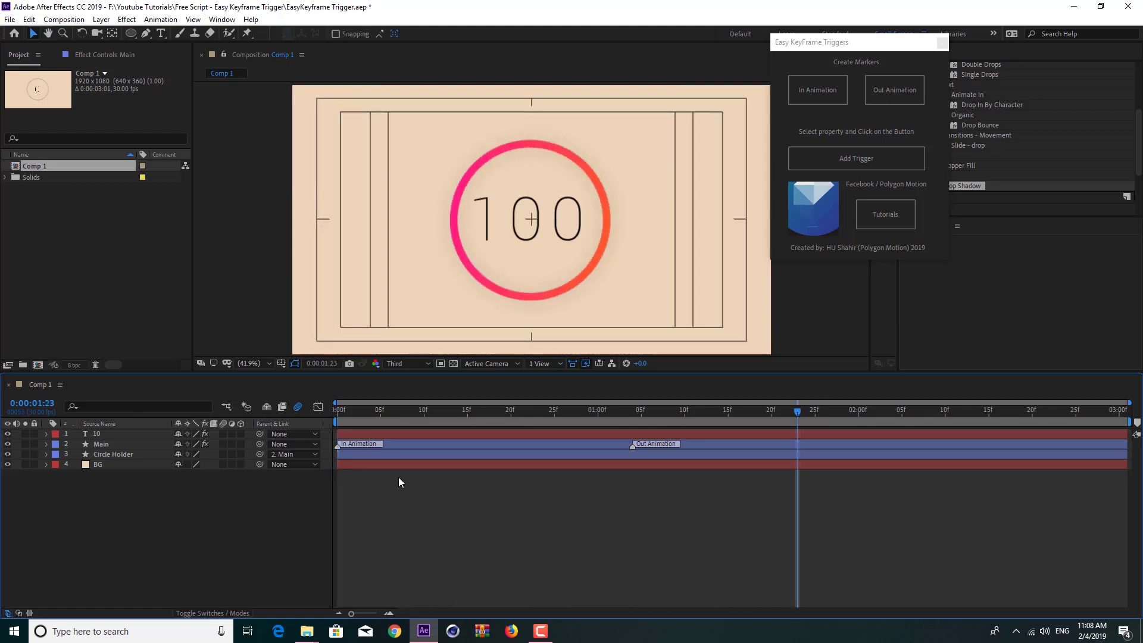
pyautogui.moveTo(504, 408)
pyautogui.mouseDown()
pyautogui.moveTo(491, 418)
pyautogui.moveTo(630, 433)
pyautogui.mouseUp()
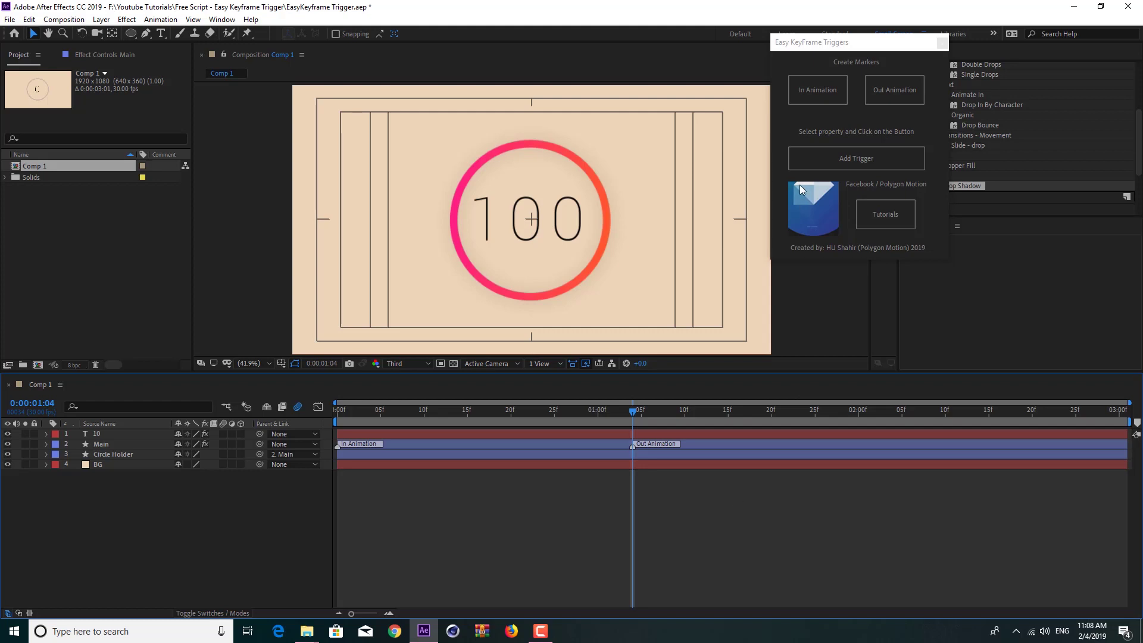
pyautogui.moveTo(827, 47); pyautogui.dragTo(924, 198)
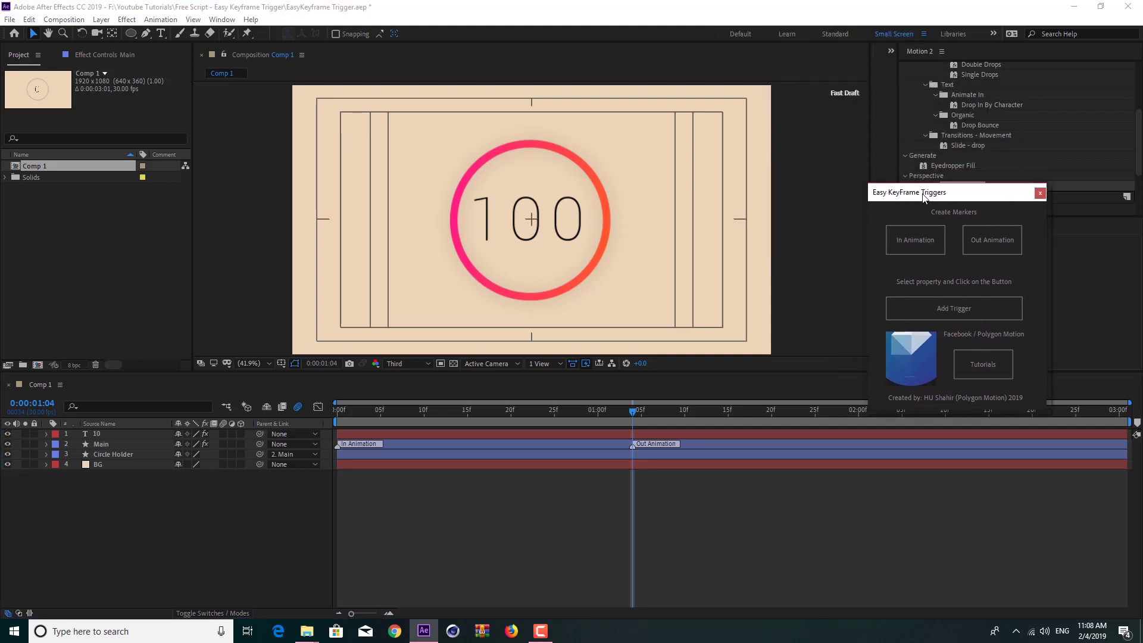